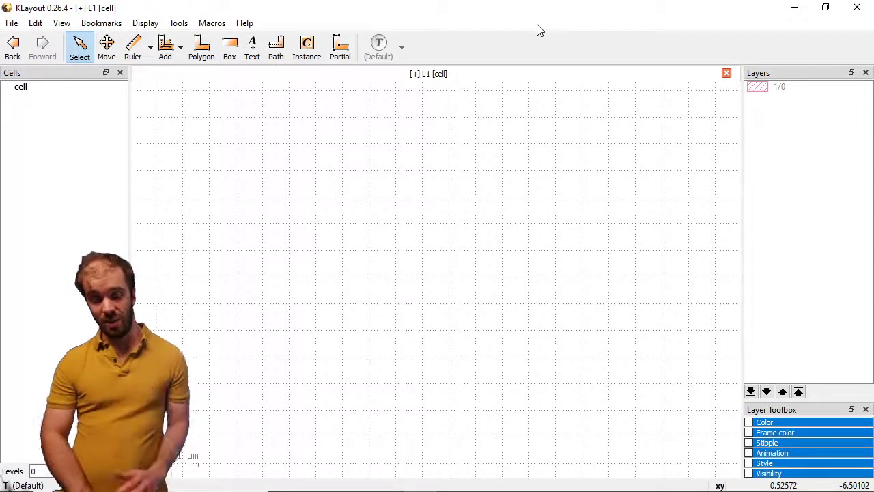
# Choose CIRCLE from the 'Basic - Basic layout objects' library as the instance cell
pyautogui.click(313, 53)
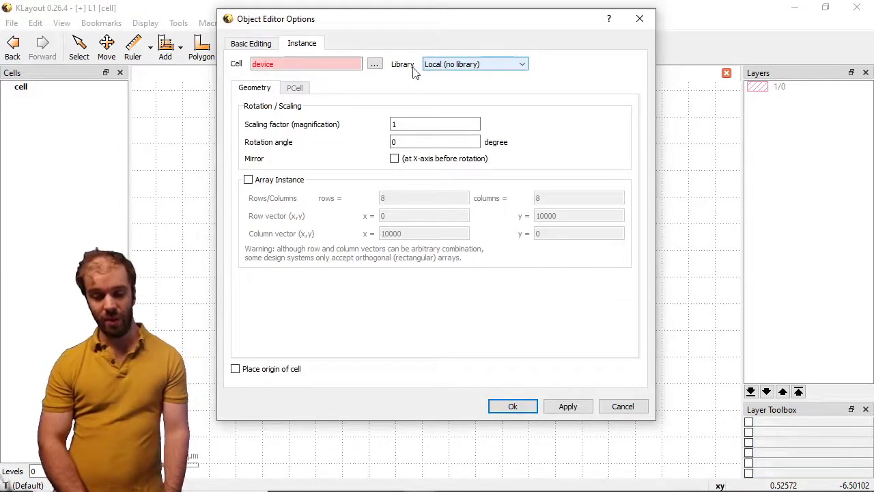
pyautogui.click(375, 64)
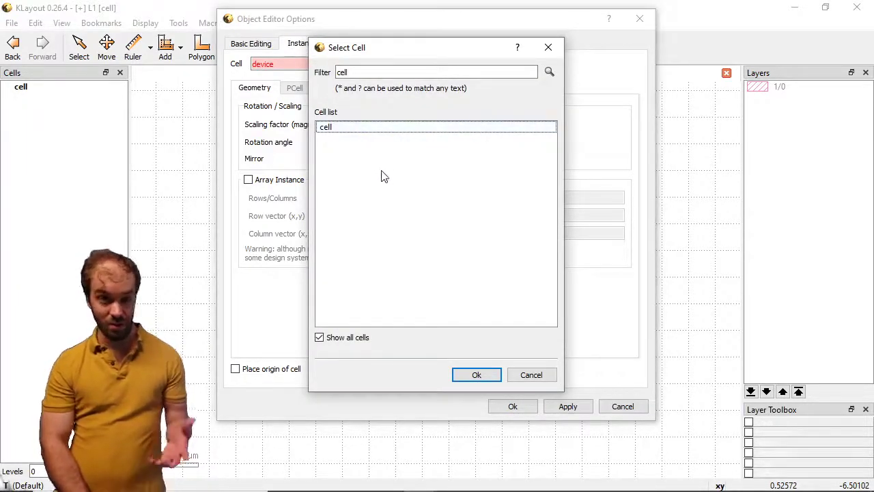
pyautogui.click(478, 375)
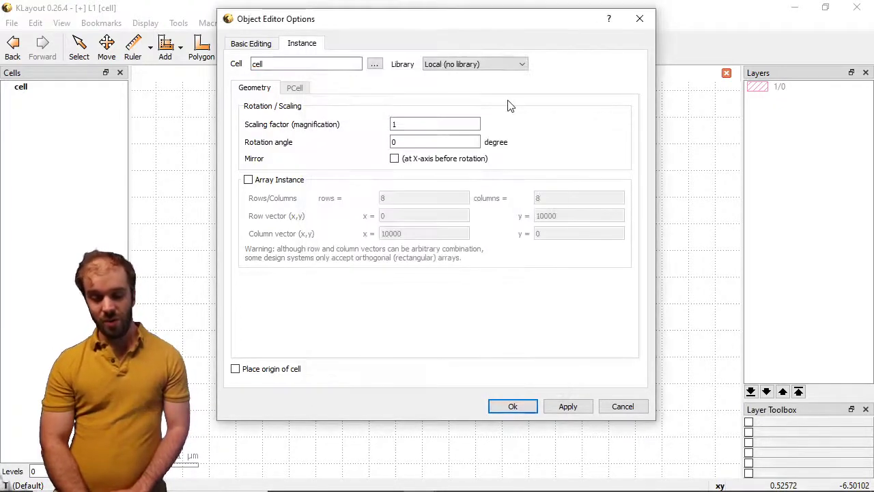
pyautogui.click(523, 65)
pyautogui.click(497, 85)
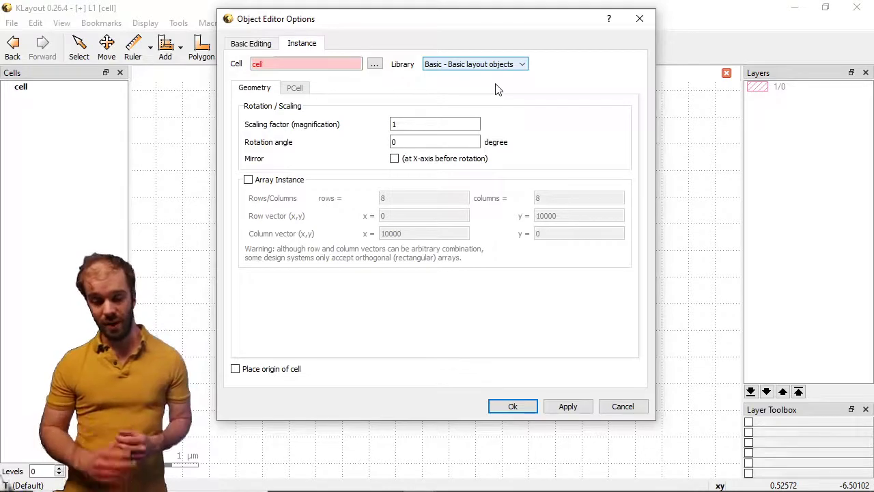
pyautogui.click(374, 63)
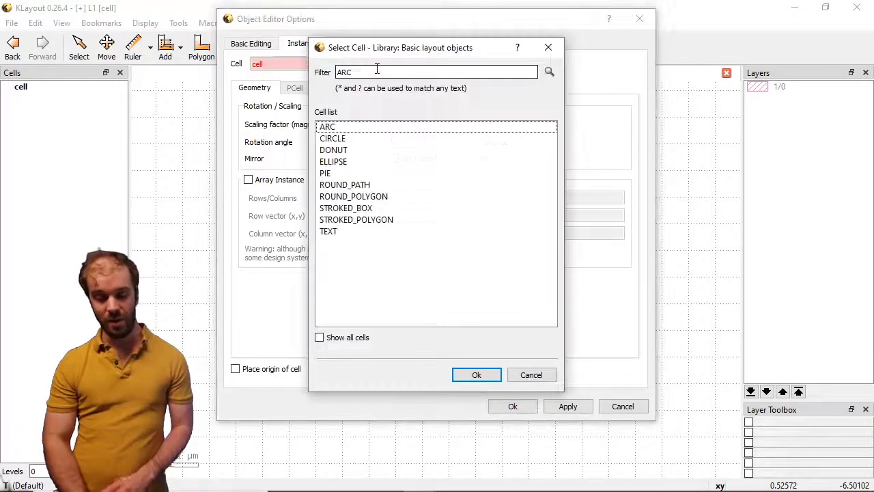
pyautogui.click(349, 139)
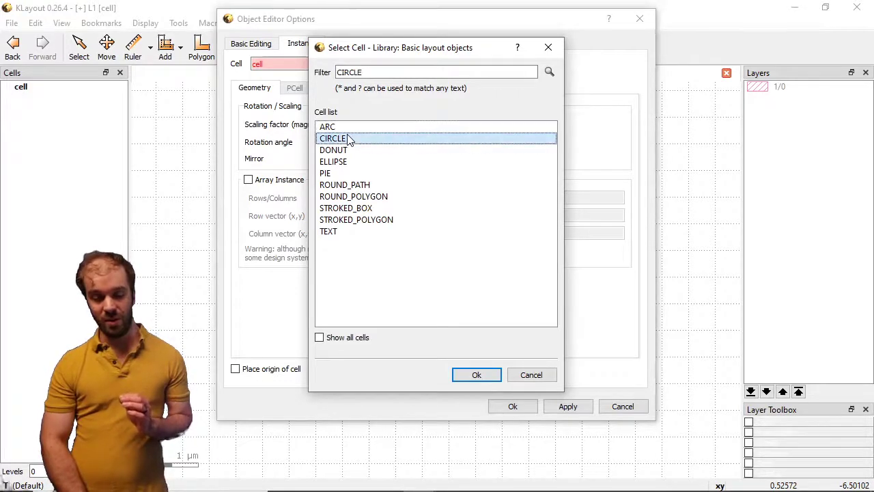
# Set the CIRCLE PCell to layer 1/0 with a radius of 1 micron
pyautogui.click(476, 375)
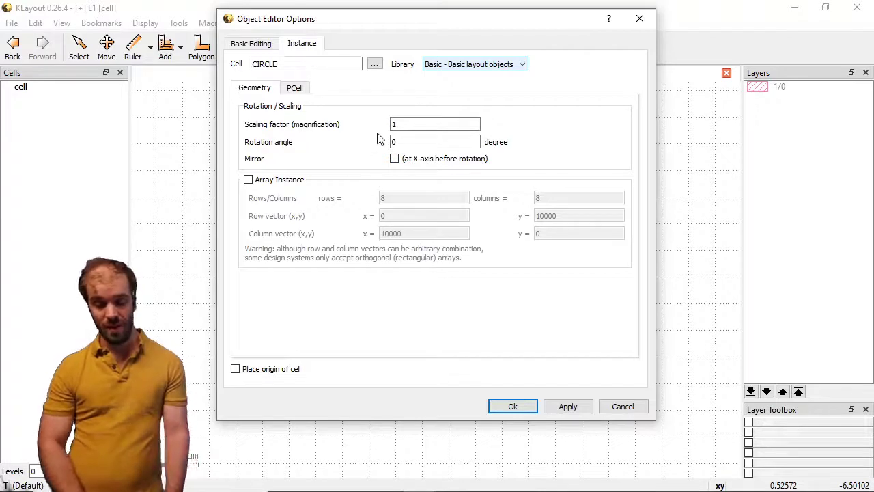
pyautogui.click(299, 90)
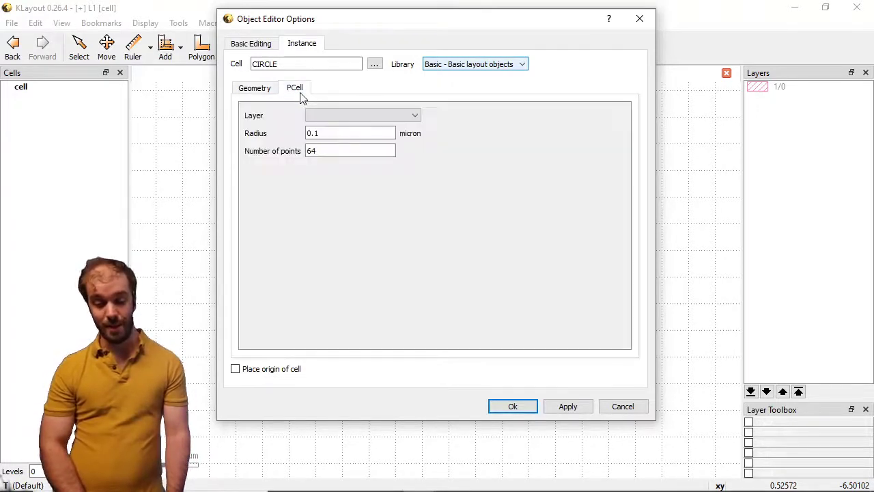
pyautogui.click(415, 115)
pyautogui.click(386, 133)
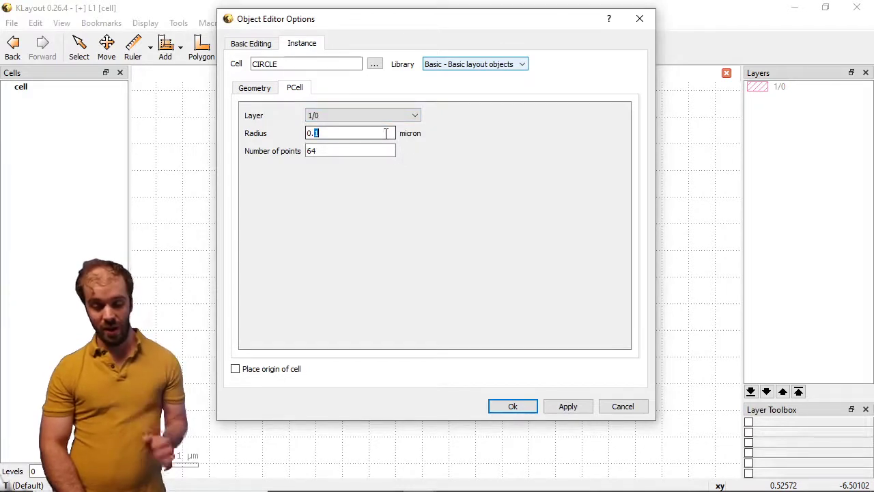
pyautogui.doubleClick(386, 133)
pyautogui.write('1')
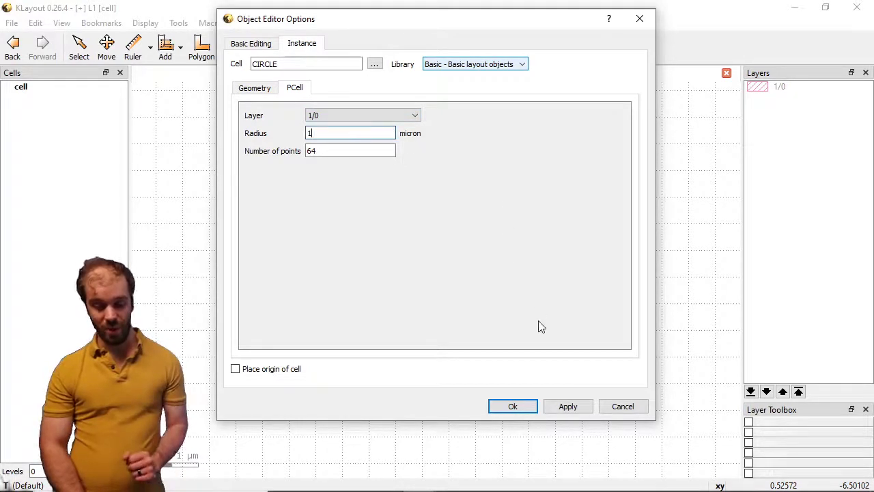
# Place the 1-micron circle instances on the zoomed-out layout
pyautogui.click(521, 408)
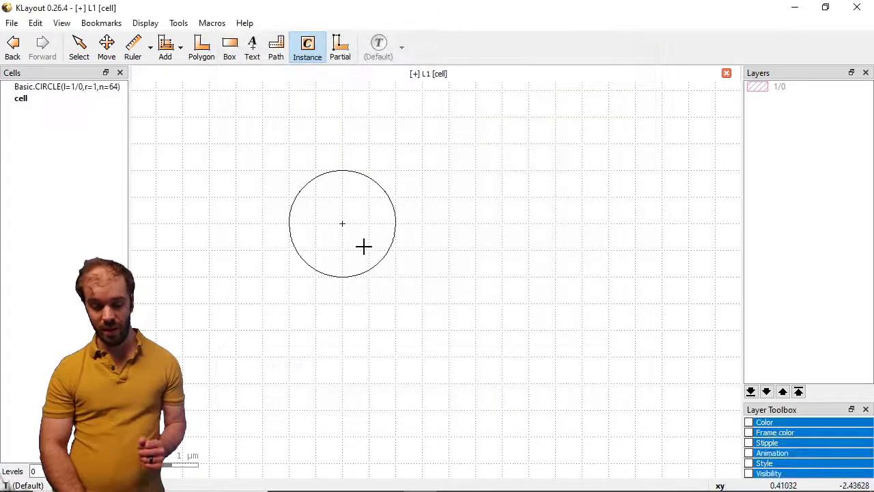
pyautogui.scroll(-2, 391, 263)
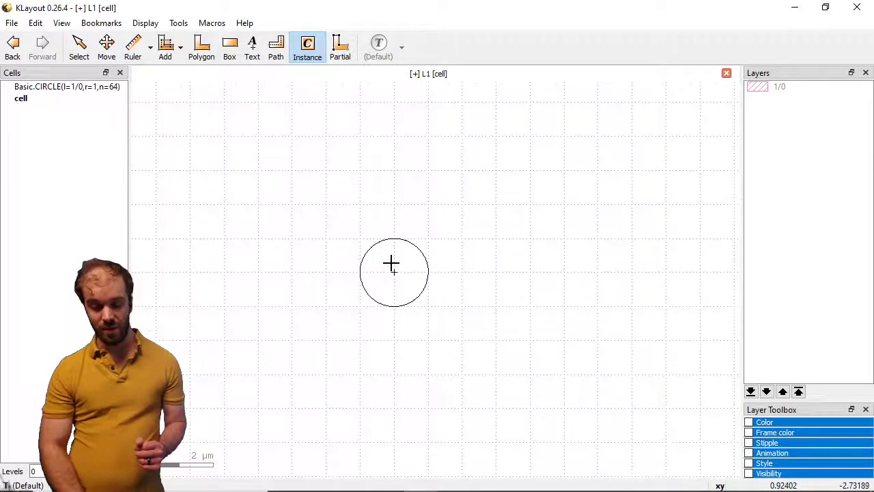
pyautogui.scroll(-2, 413, 209)
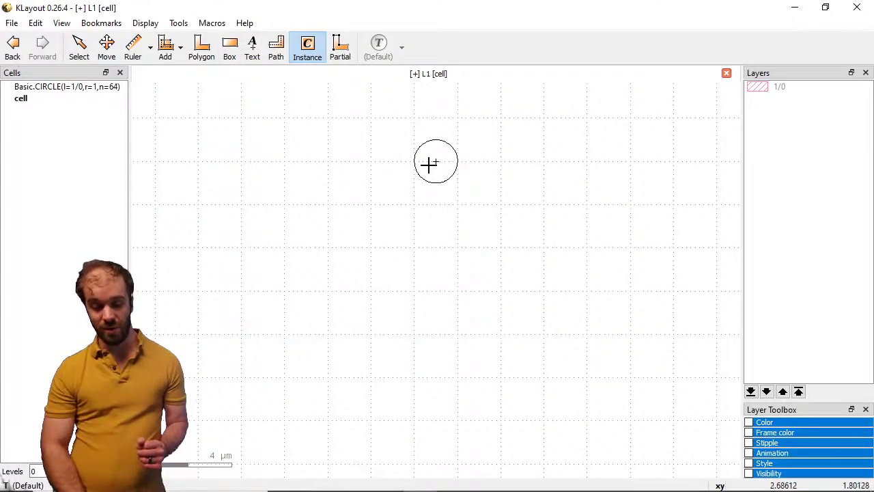
pyautogui.click(429, 164)
pyautogui.click(443, 400)
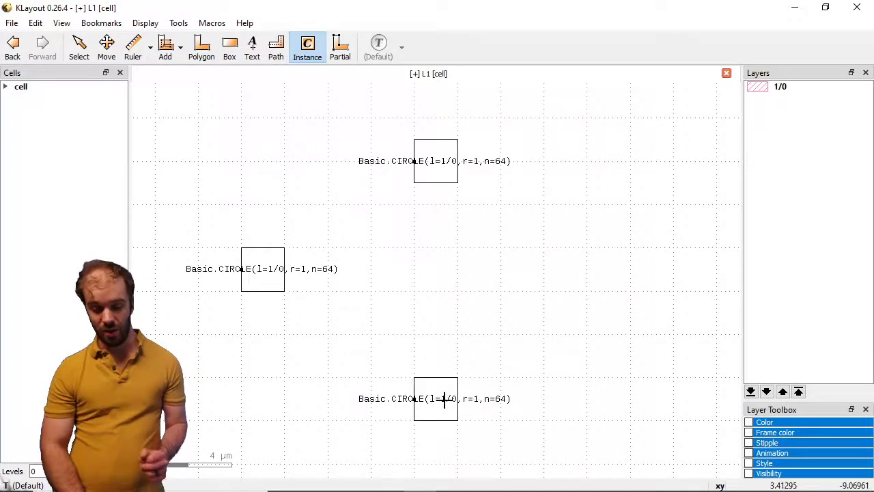
pyautogui.press('Escape')
# Toggle the circles between labelled cell boxes and their full shapes
pyautogui.click(449, 182)
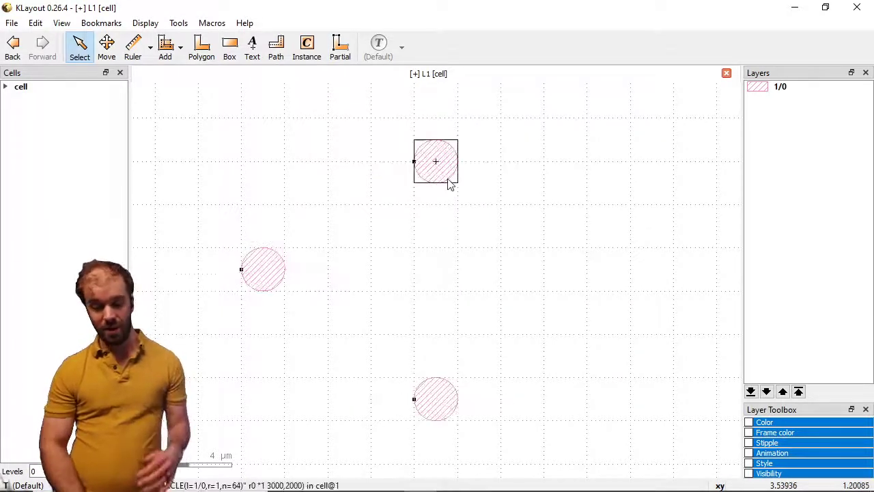
pyautogui.click(335, 272)
pyautogui.press('-')
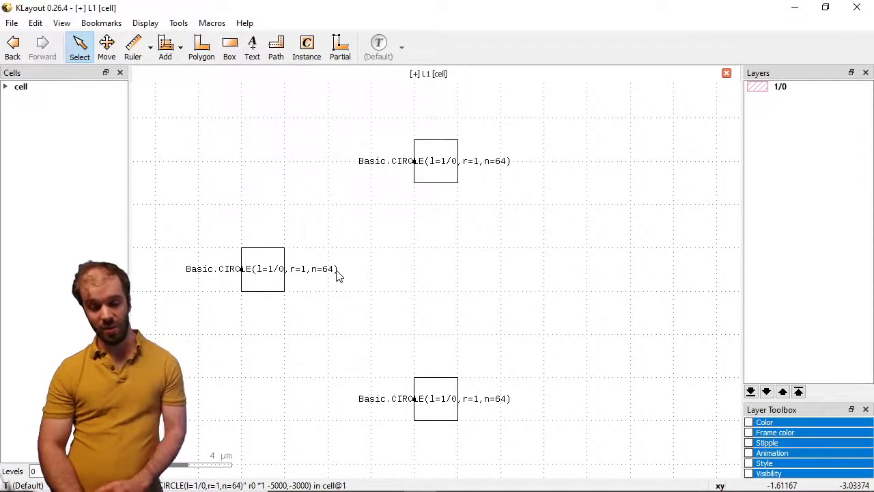
pyautogui.press('*')
# Change the middle circle's radius to 2 microns in its properties
pyautogui.click(265, 269)
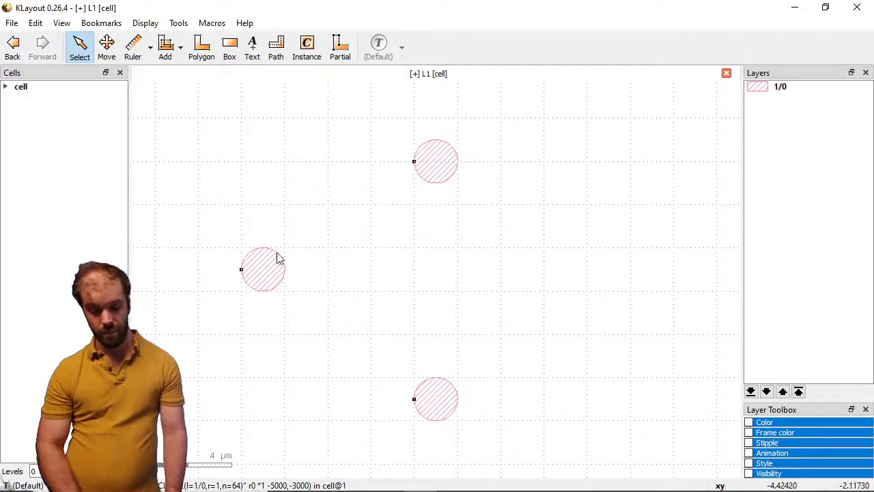
pyautogui.doubleClick(277, 255)
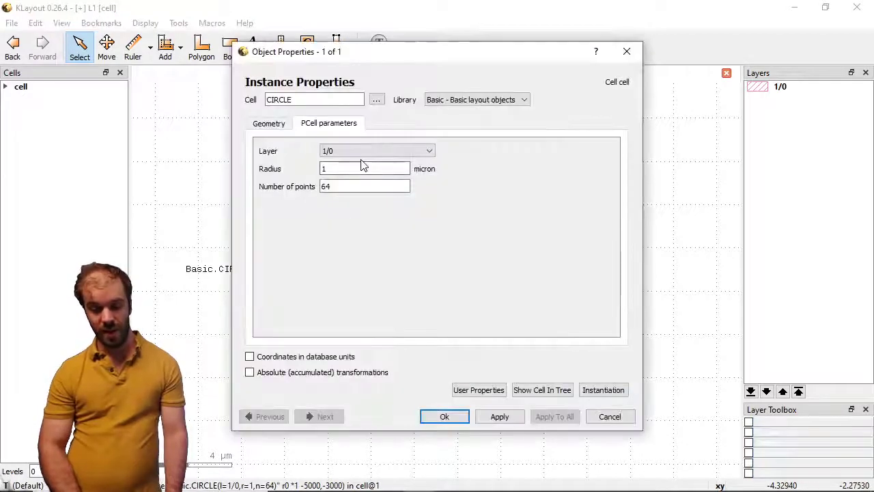
pyautogui.doubleClick(349, 168)
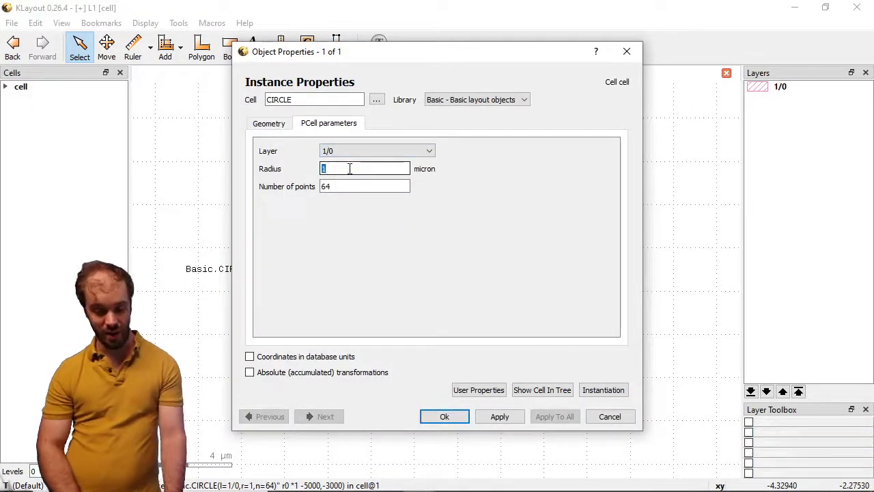
pyautogui.write('2')
pyautogui.press('Return')
# Reselect the enlarged circle and reopen its properties at the number of points
pyautogui.click(349, 173)
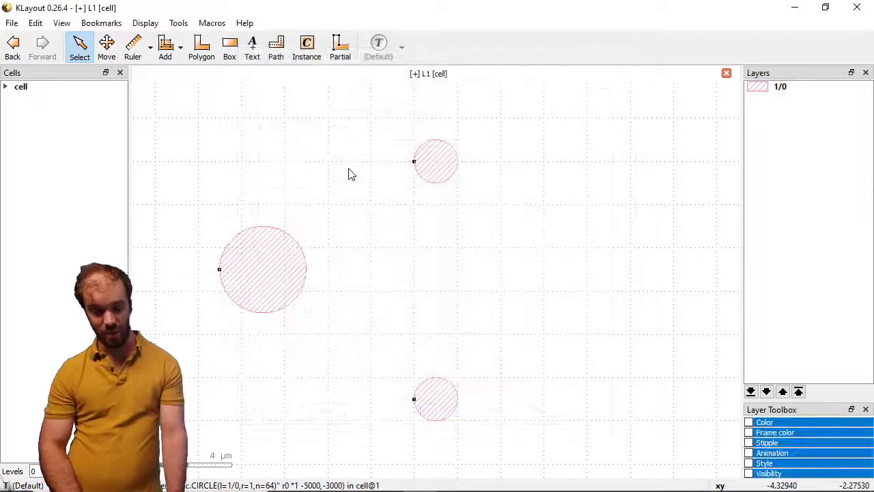
pyautogui.click(294, 229)
pyautogui.doubleClick(289, 239)
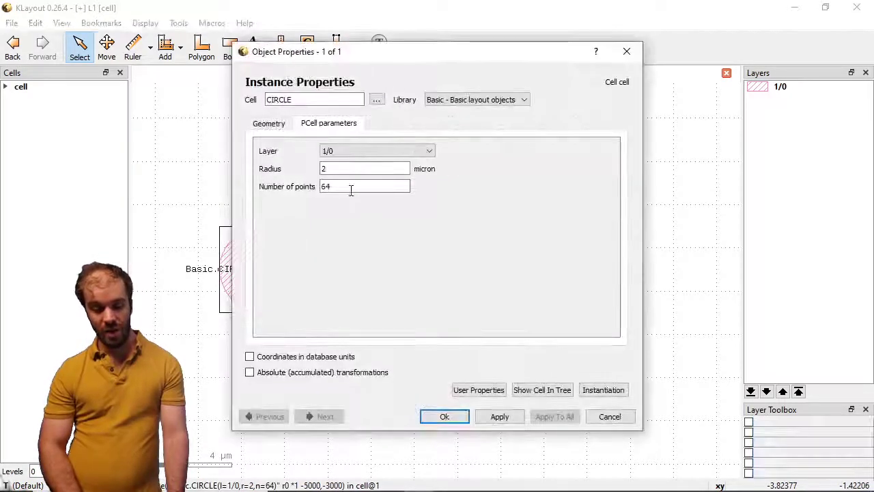
pyautogui.click(350, 189)
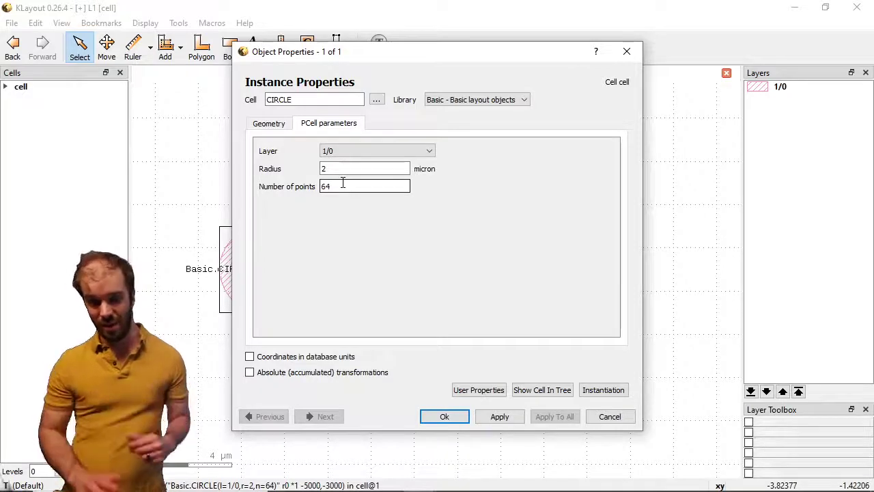
# Set the middle circle's number of points to 8, making it an octagon
pyautogui.doubleClick(343, 183)
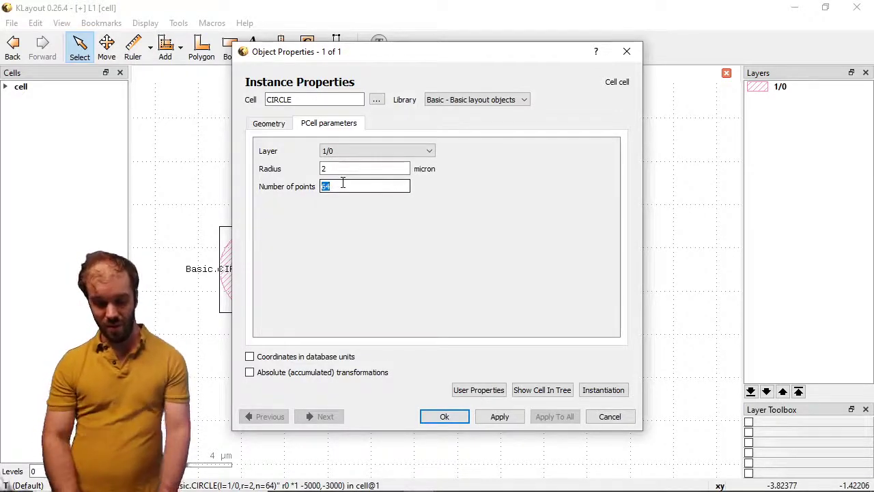
pyautogui.write('8')
pyautogui.press('Return')
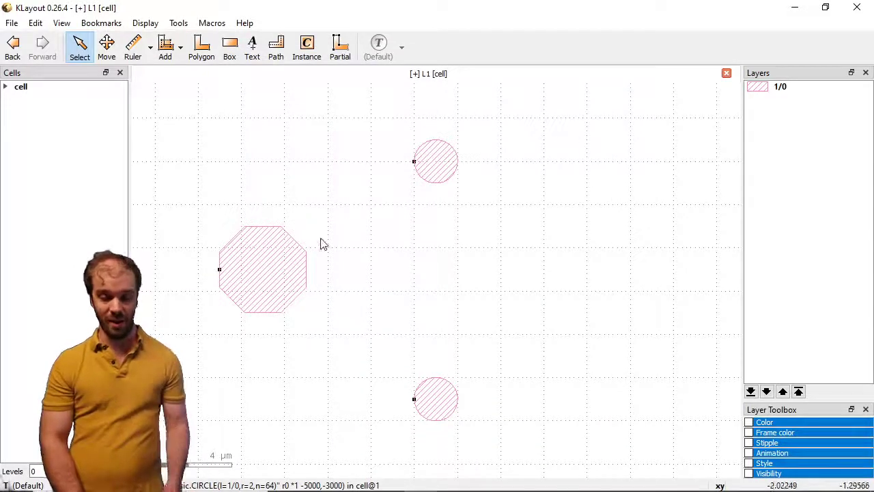
pyautogui.click(299, 250)
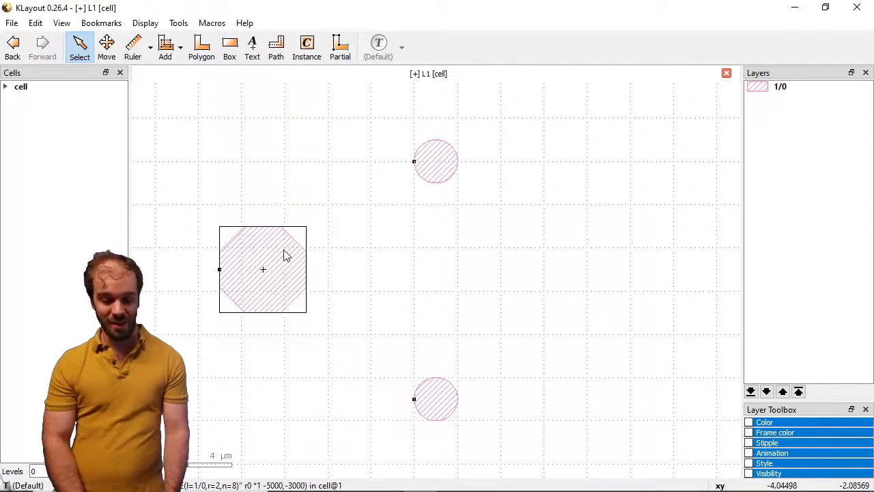
# Set the circle's number of points back to 64 and deselect it
pyautogui.doubleClick(286, 254)
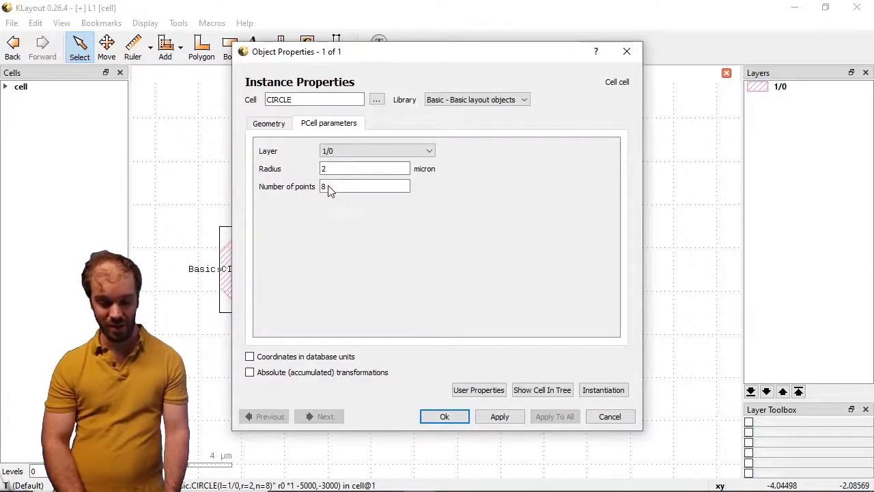
pyautogui.doubleClick(328, 186)
pyautogui.write('64')
pyautogui.press('Return')
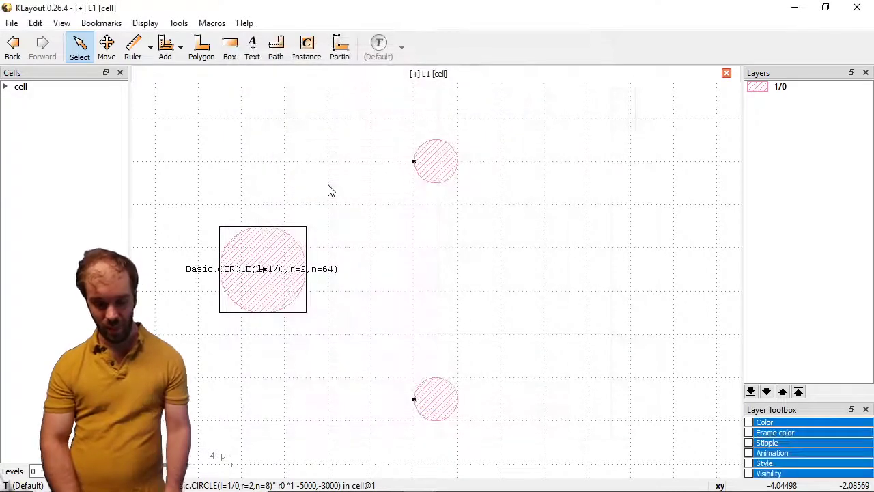
pyautogui.click(356, 258)
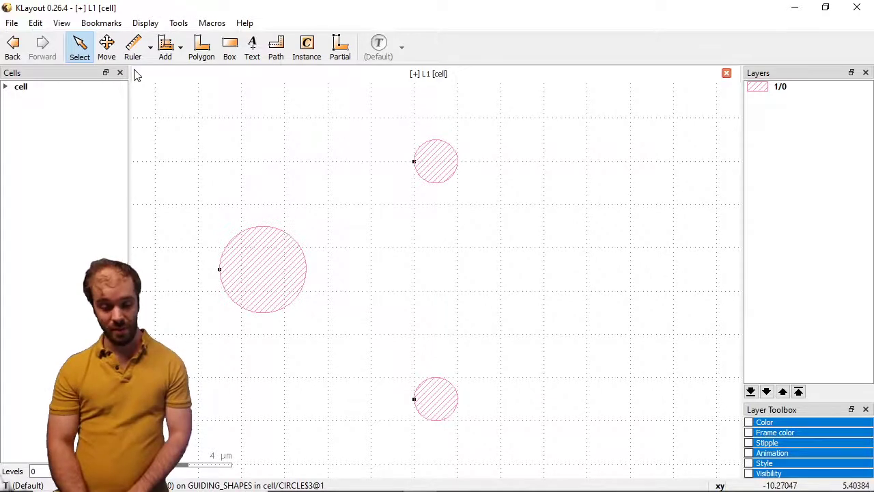
# Drag the circle's guiding-shape handle to enlarge its radius to about 3.16 µm
pyautogui.click(108, 49)
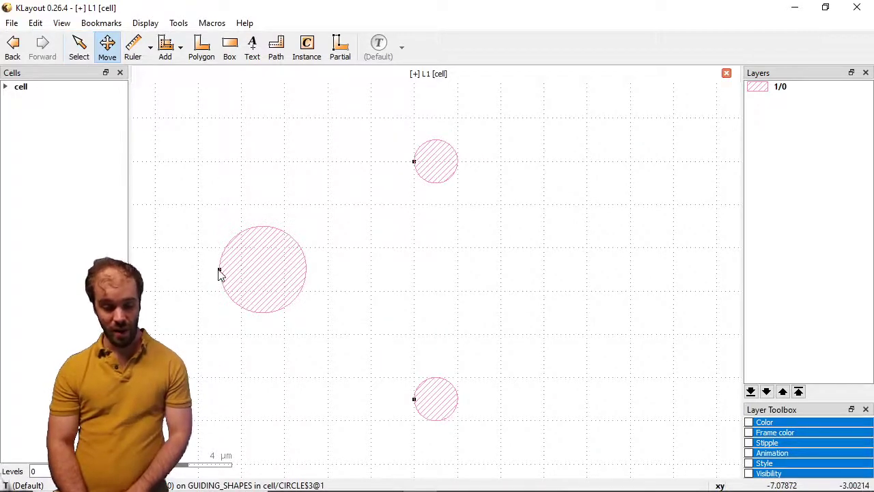
pyautogui.moveTo(218, 272); pyautogui.dragTo(275, 164)
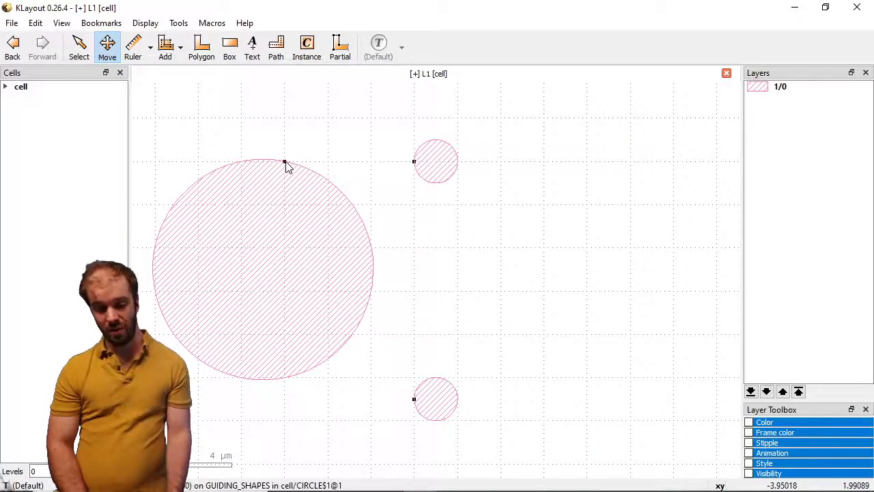
pyautogui.moveTo(285, 165)
pyautogui.mouseDown()
pyautogui.moveTo(326, 192)
pyautogui.moveTo(337, 280)
pyautogui.mouseUp()
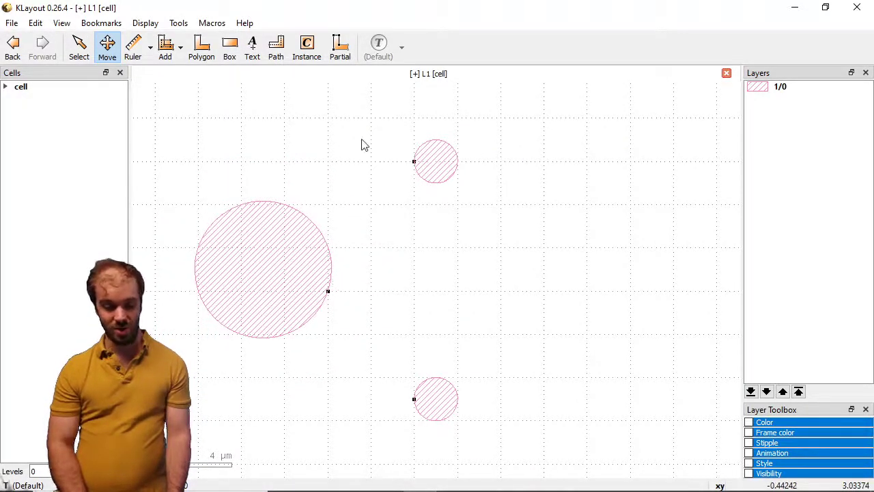
# Expand the cell tree to list both circle cells and toggle hierarchy display levels
pyautogui.click(6, 87)
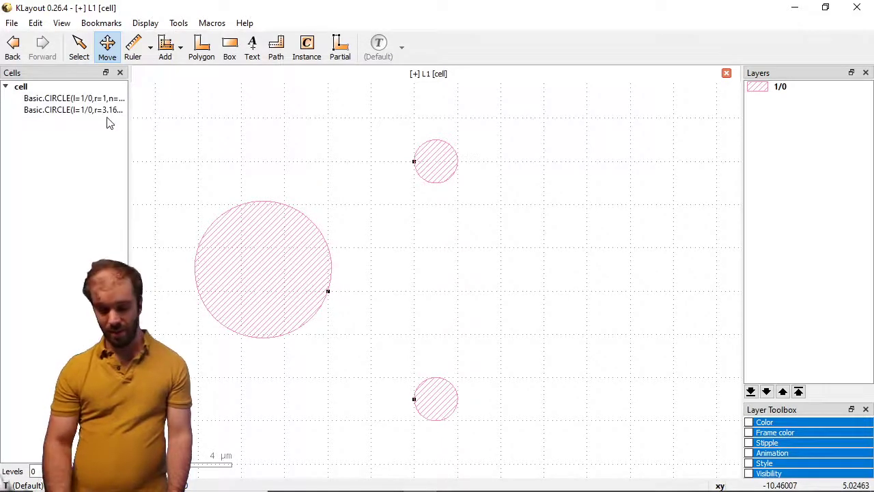
pyautogui.moveTo(129, 131); pyautogui.dragTo(196, 127)
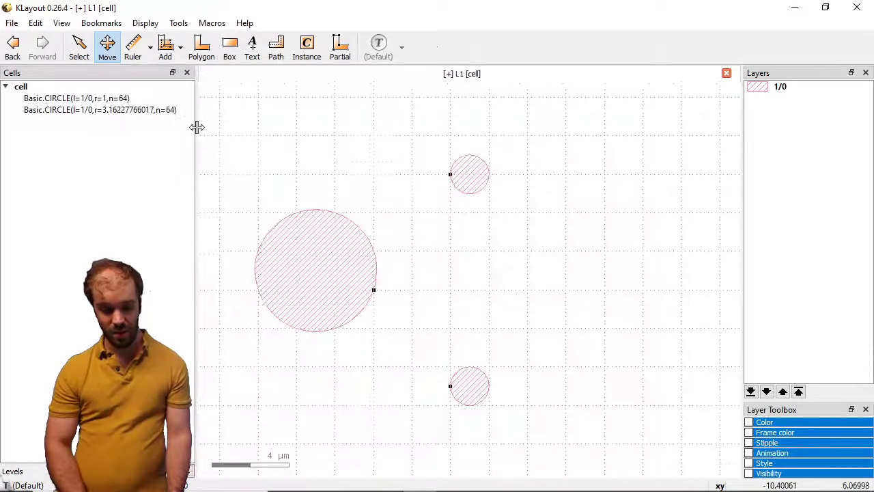
pyautogui.press('0')
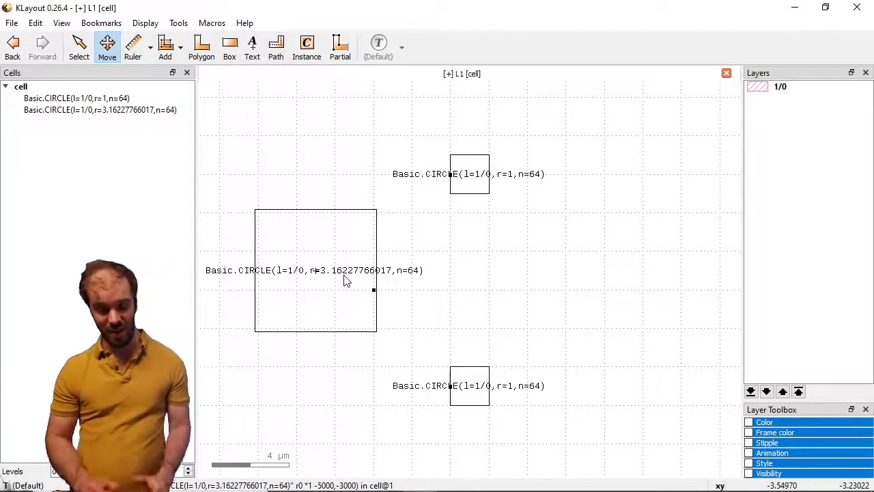
pyautogui.press('F2')
pyautogui.press('*')
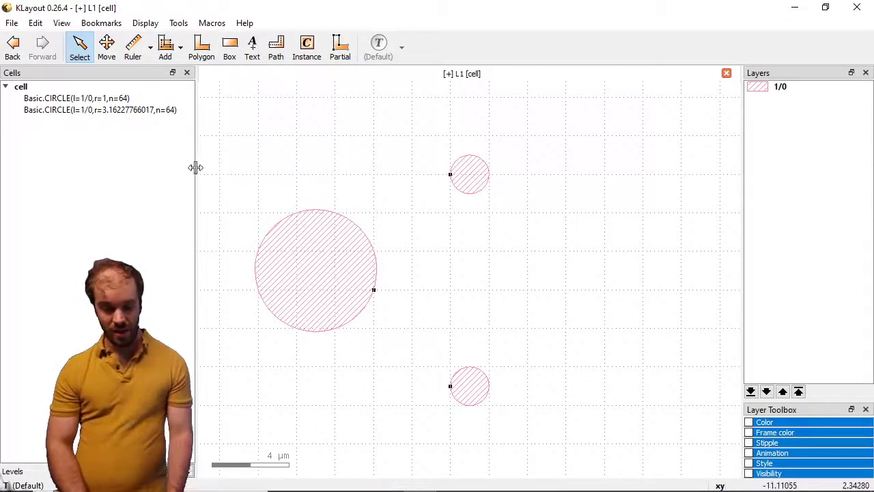
pyautogui.moveTo(195, 168); pyautogui.dragTo(129, 169)
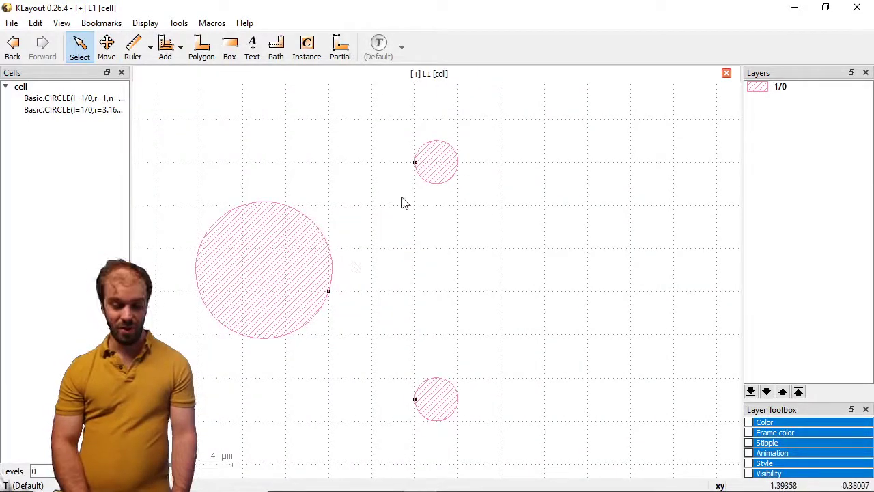
# Pick the PIE cell from the Basic library for a new instance
pyautogui.doubleClick(304, 62)
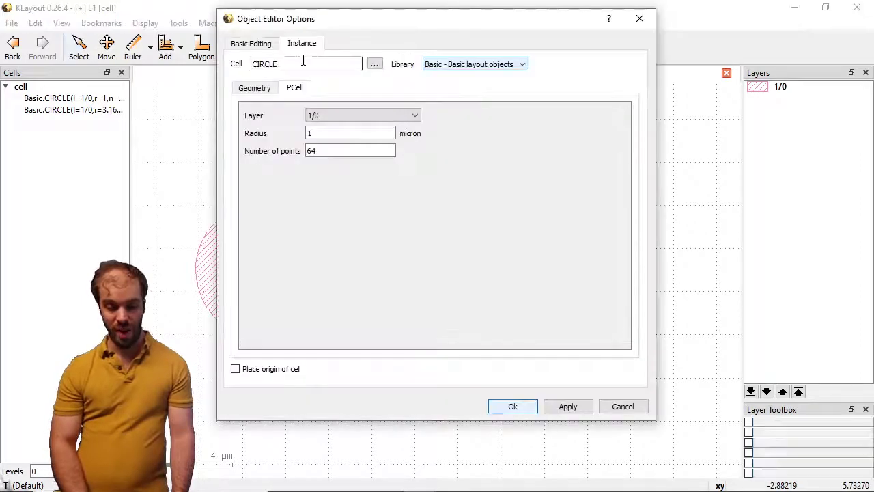
pyautogui.click(375, 65)
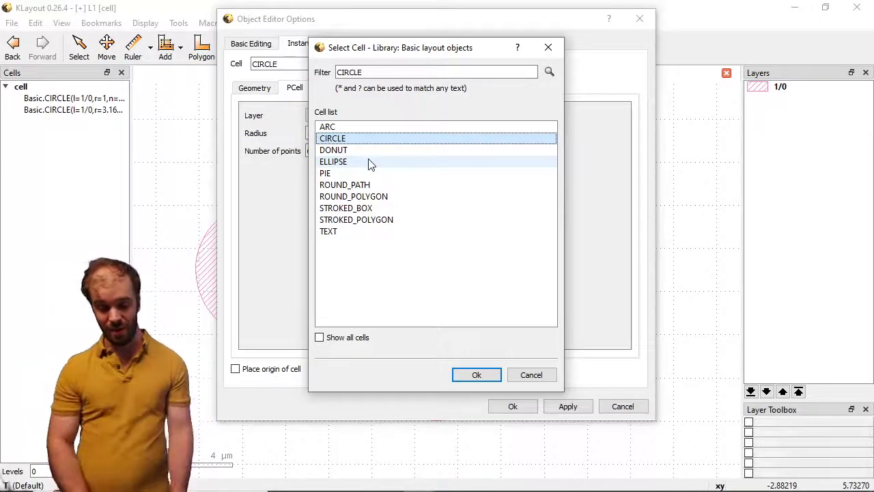
pyautogui.click(331, 174)
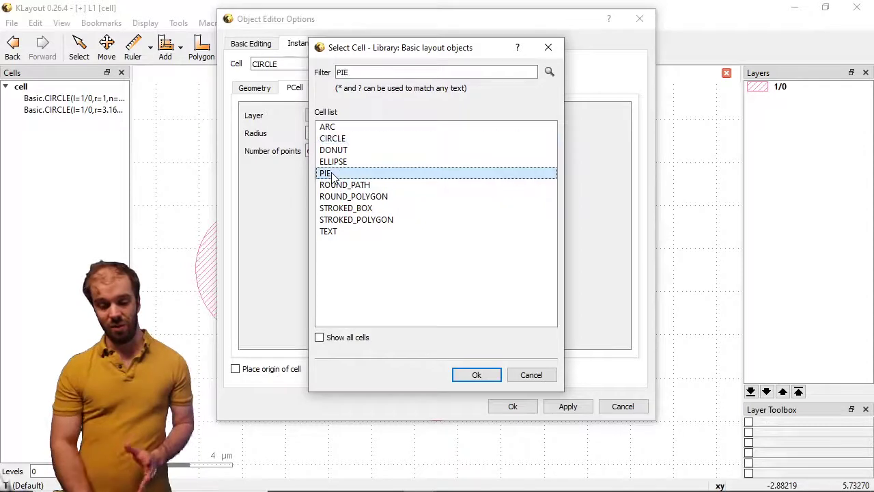
pyautogui.click(487, 373)
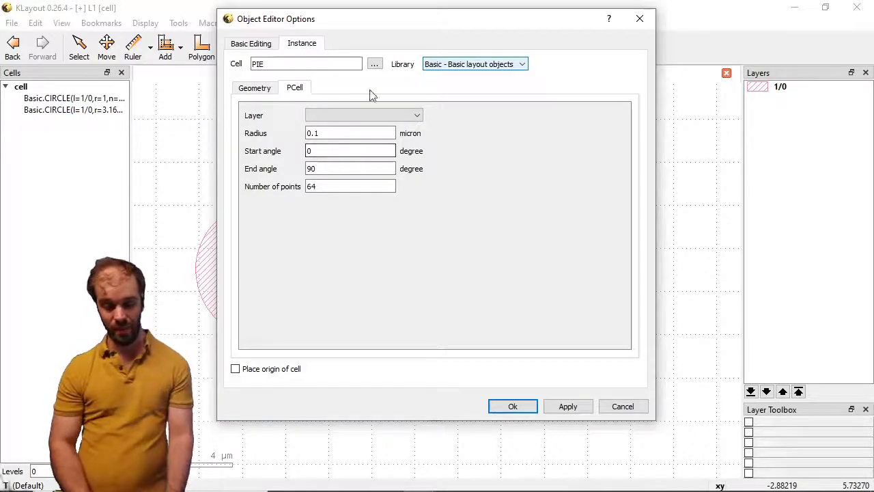
# Switch the instance cell to ROUND_POLYGON on layer 1/0
pyautogui.click(375, 63)
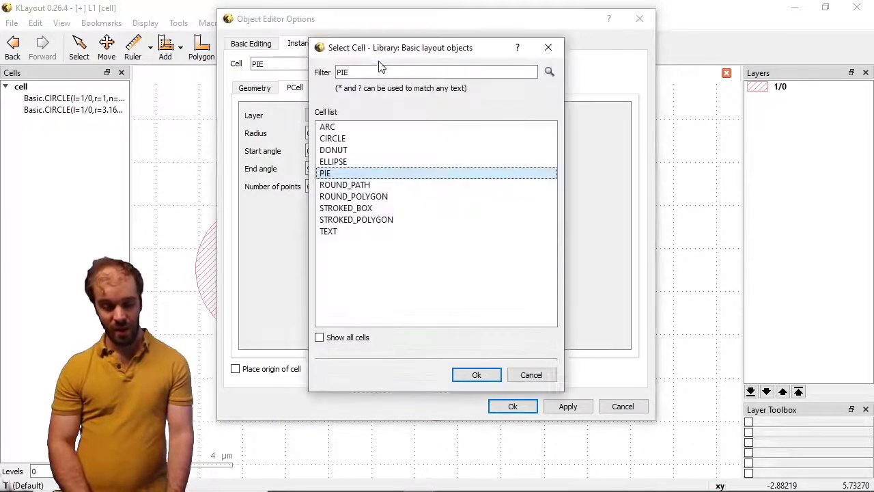
pyautogui.click(387, 197)
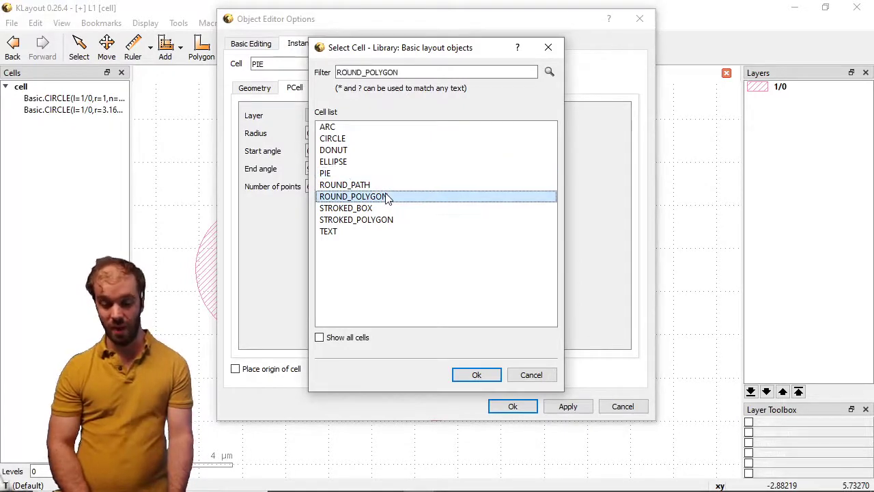
pyautogui.click(477, 374)
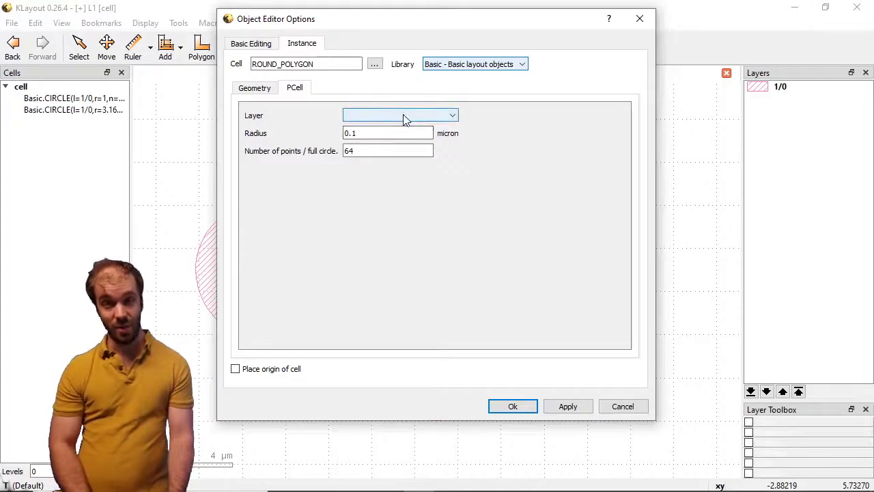
pyautogui.click(404, 118)
pyautogui.click(395, 132)
# Give the round polygon radius 1 and place it right of the circles
pyautogui.write('1')
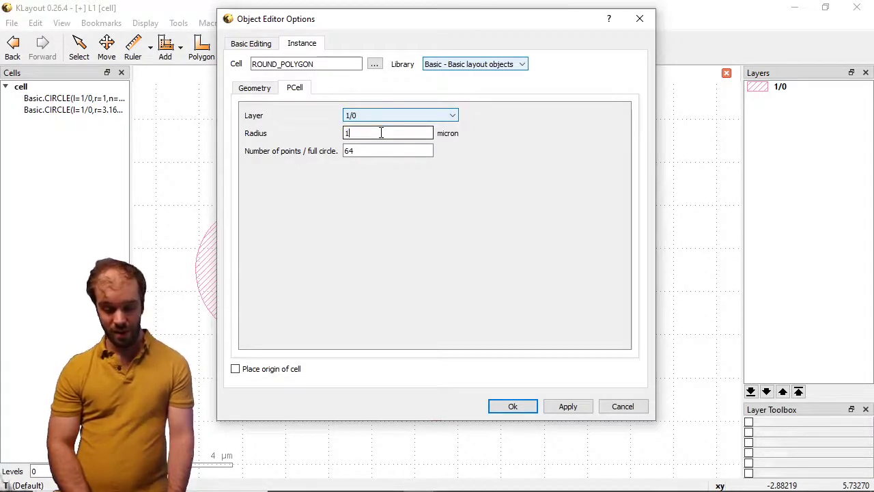
pyautogui.click(513, 407)
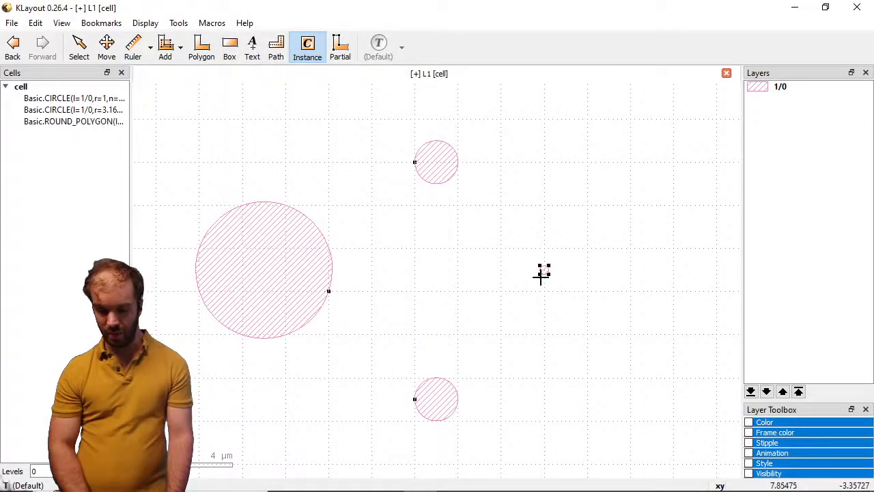
pyautogui.click(543, 272)
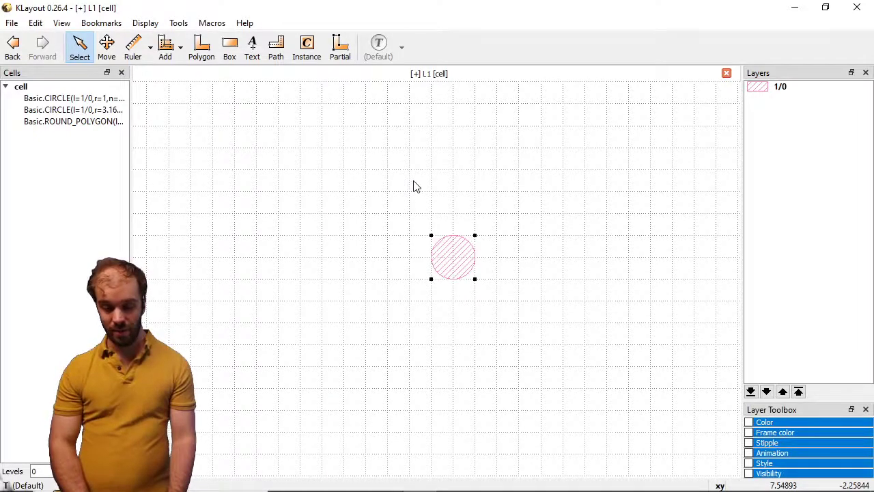
# Delete the round polygon instance and set up polygon drawing on layer 1/0
pyautogui.click(454, 257)
pyautogui.press('Delete')
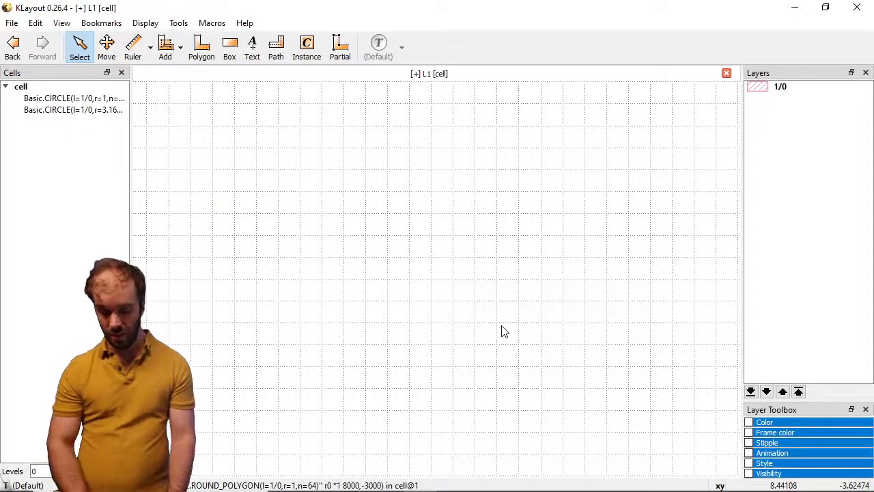
pyautogui.scroll(-2, 321, 205)
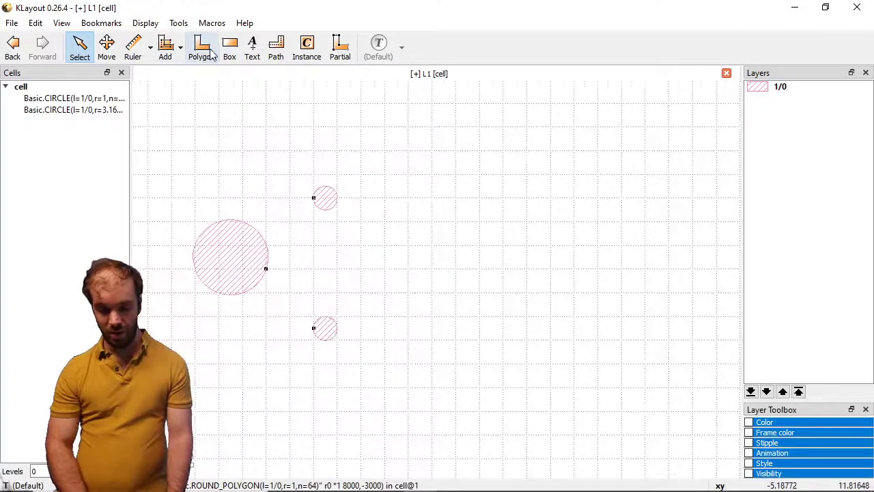
pyautogui.click(202, 48)
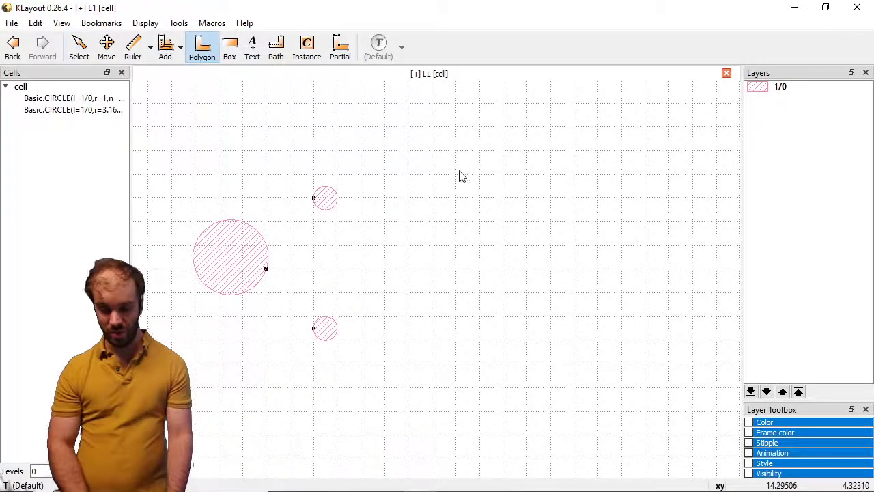
pyautogui.click(413, 239)
pyautogui.click(469, 267)
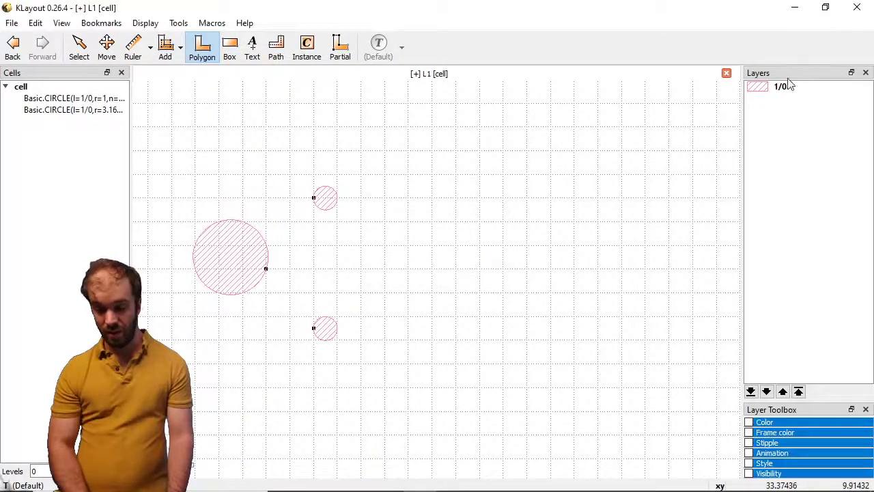
pyautogui.click(782, 87)
# Draw a five-corner polygon to the right of the circles and select it
pyautogui.click(432, 163)
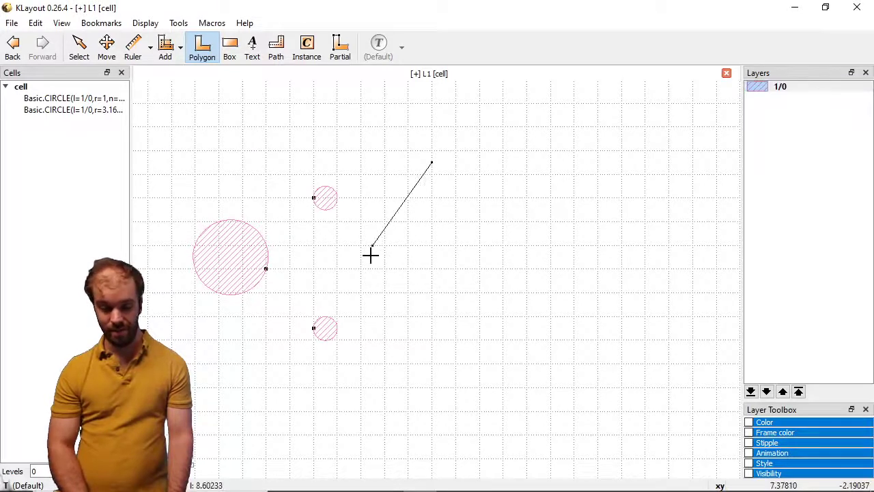
pyautogui.click(373, 257)
pyautogui.click(443, 420)
pyautogui.click(586, 209)
pyautogui.doubleClick(528, 118)
pyautogui.press('Escape')
pyautogui.click(466, 264)
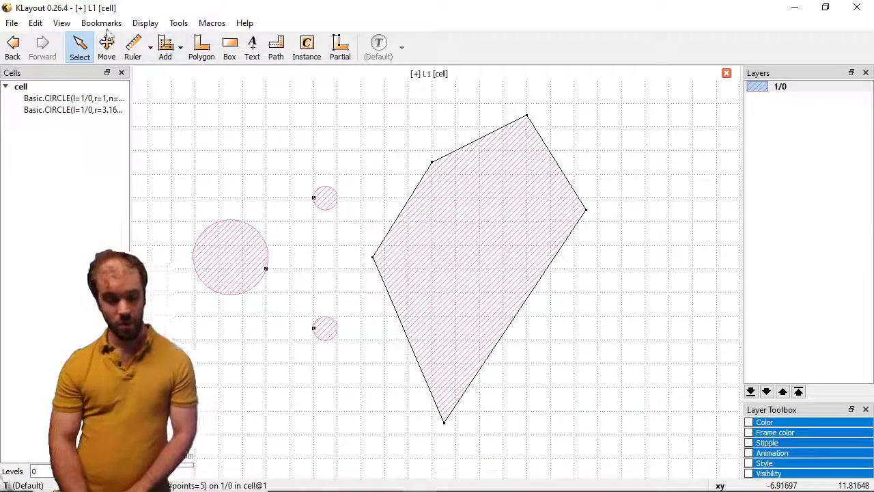
# Convert the five-sided polygon into a Basic.ROUND_POLYGON PCell (layer 1/0, radius 1.8, 64 points)
pyautogui.click(35, 23)
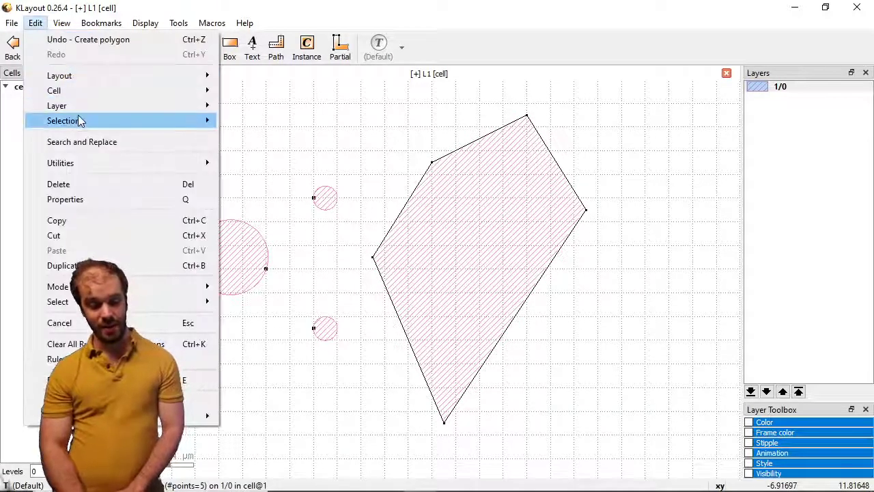
pyautogui.moveTo(171, 118)
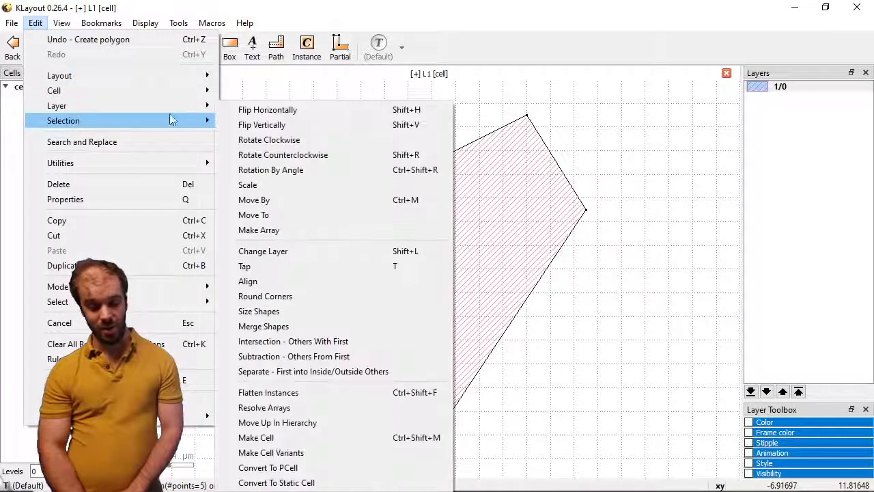
pyautogui.click(294, 468)
pyautogui.click(408, 254)
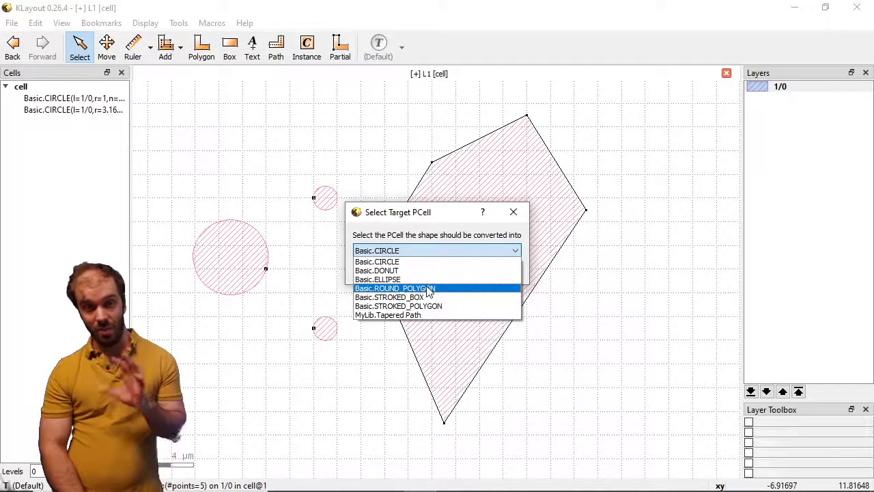
pyautogui.click(427, 289)
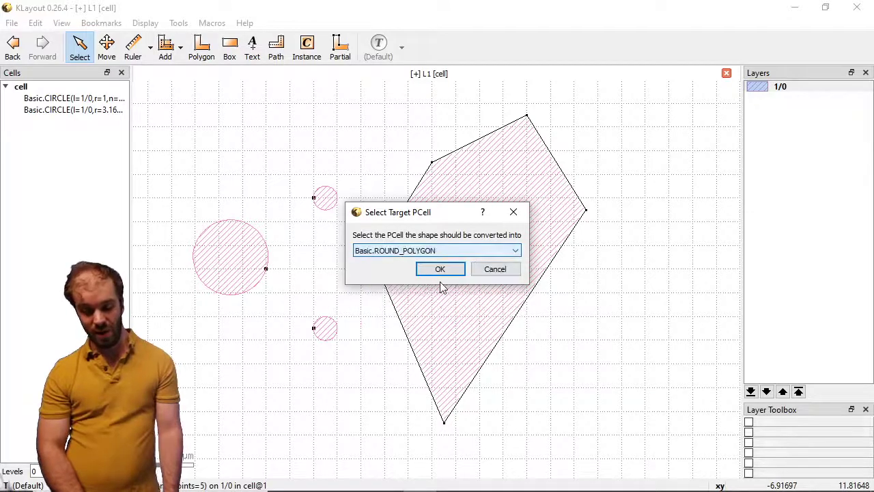
pyautogui.click(441, 269)
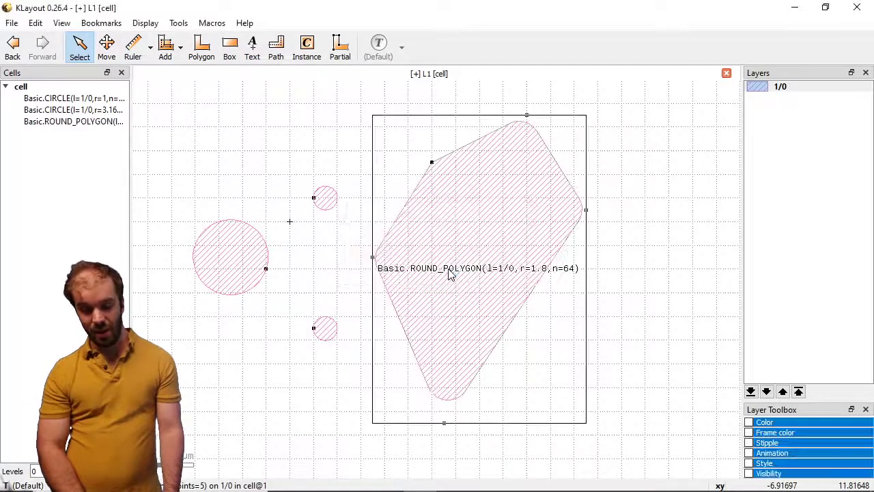
# Move the round polygon's guiding-shape fourth point from (20, 9) to (20, 3)
pyautogui.click(615, 153)
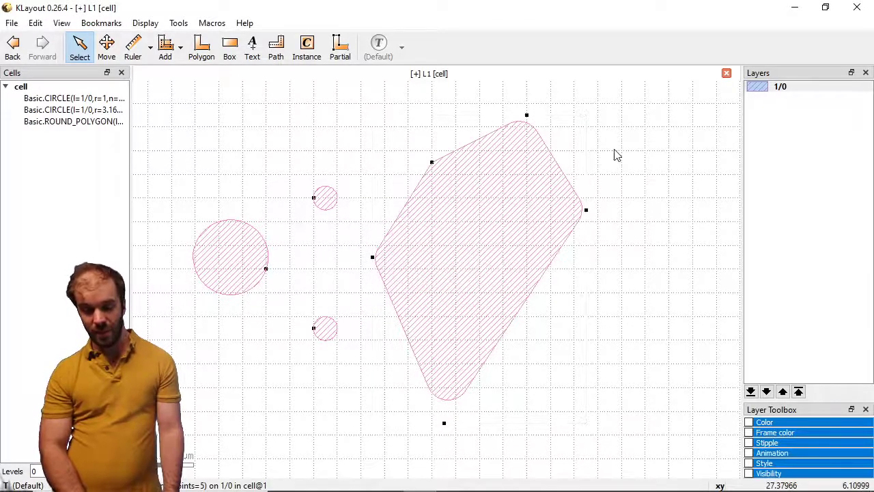
pyautogui.click(519, 136)
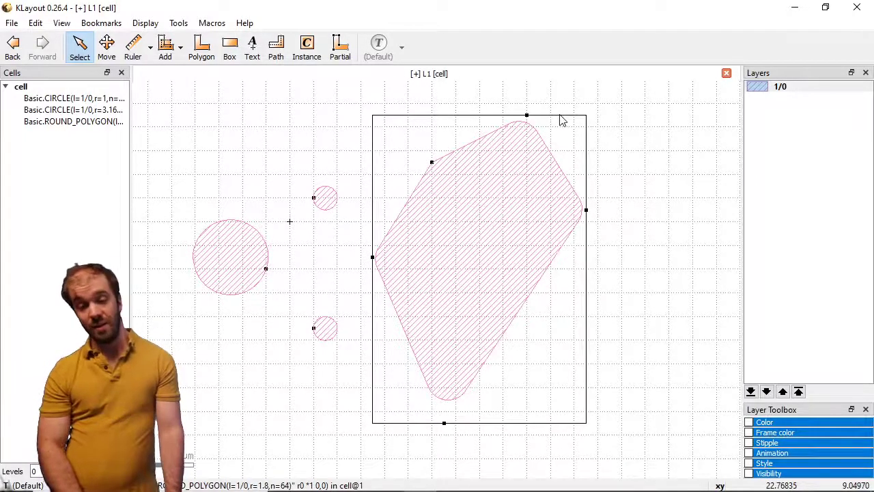
pyautogui.click(525, 121)
pyautogui.press('q')
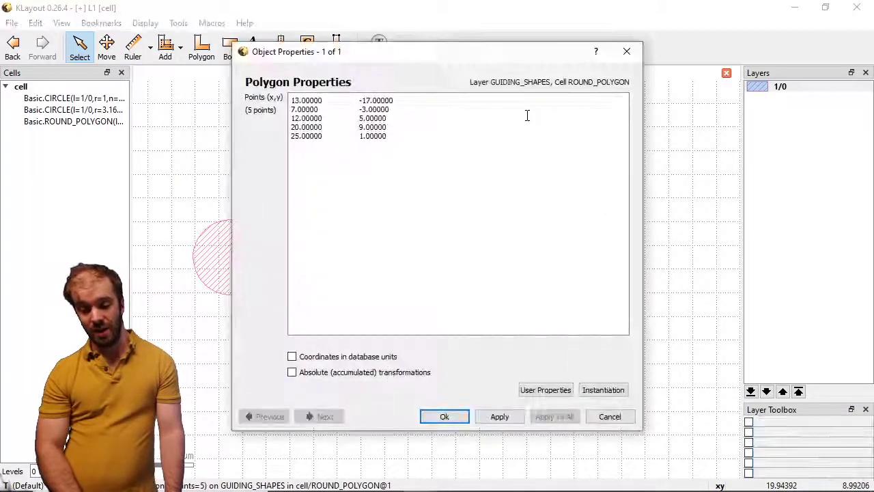
pyautogui.click(363, 127)
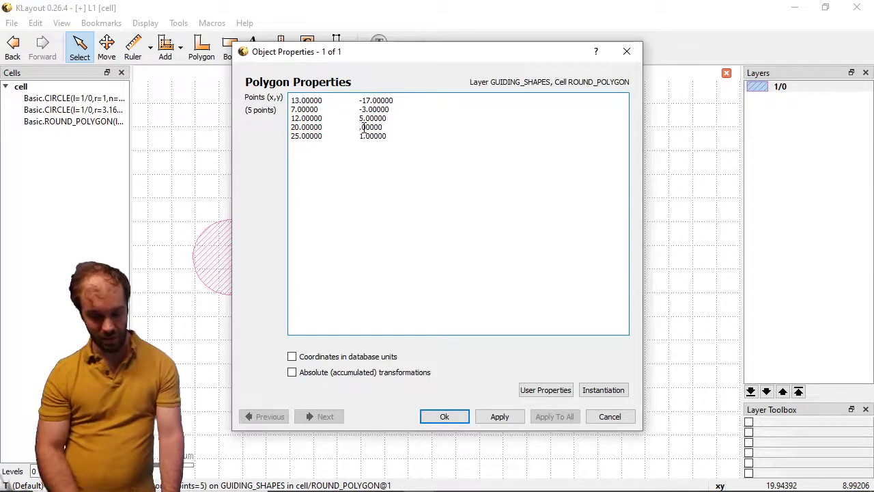
pyautogui.write('3')
pyautogui.click(498, 416)
pyautogui.click(446, 416)
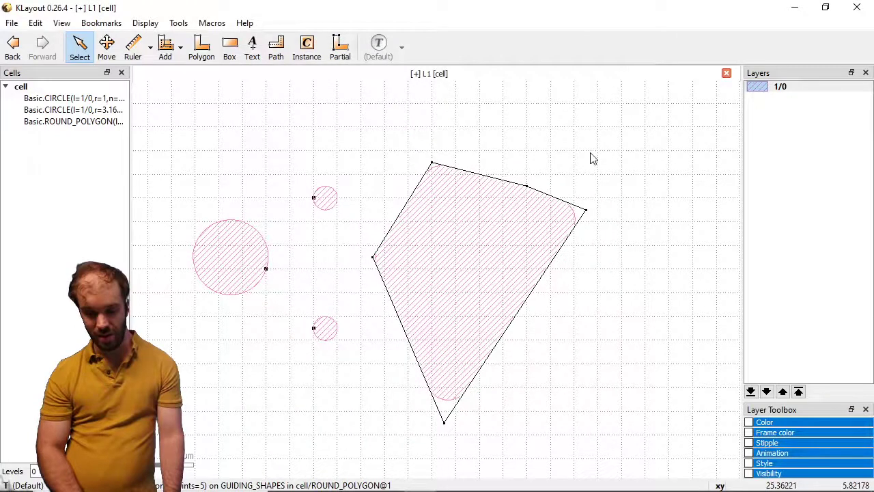
# Change the ROUND_POLYGON instance's Radius parameter from 1.8 to 4
pyautogui.click(547, 185)
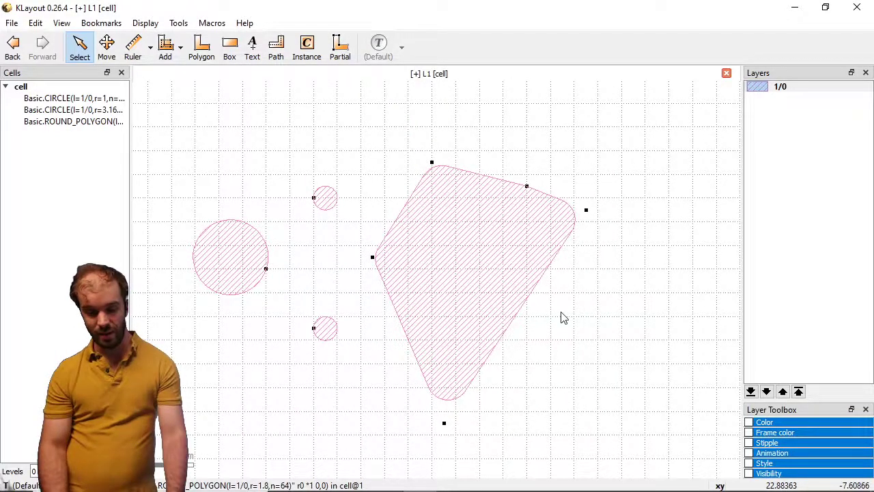
pyautogui.press('0')
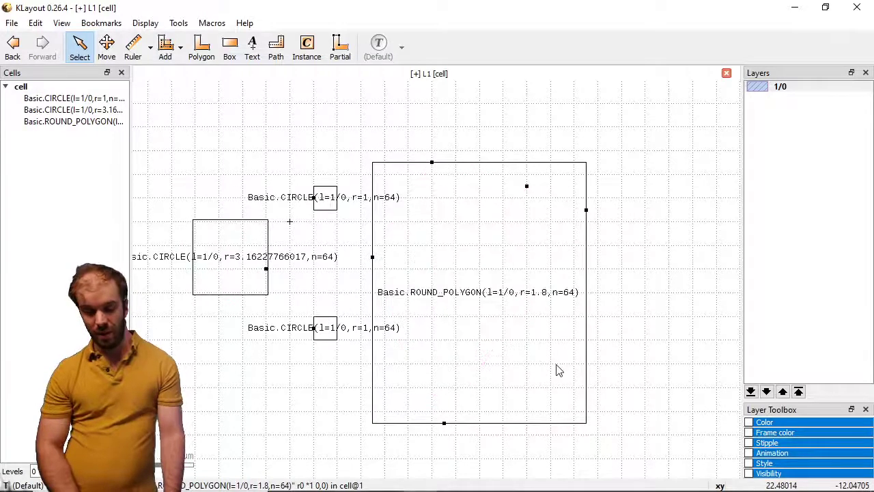
pyautogui.doubleClick(566, 325)
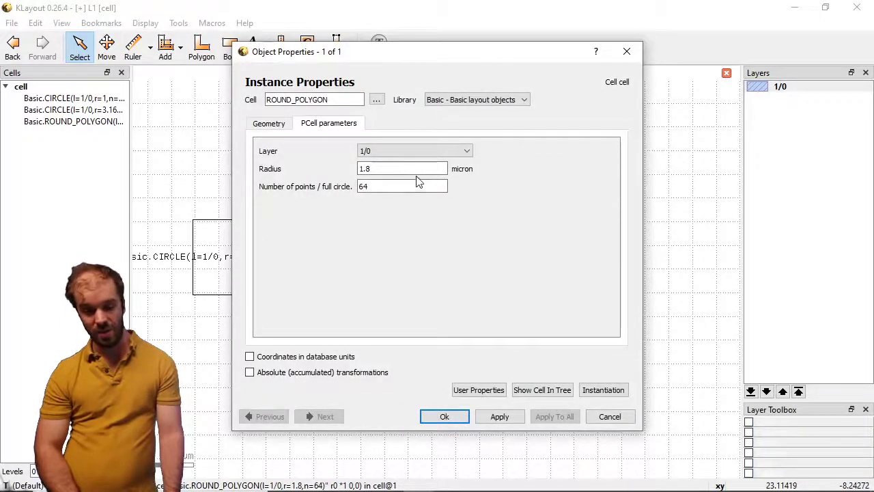
pyautogui.tripleClick(379, 169)
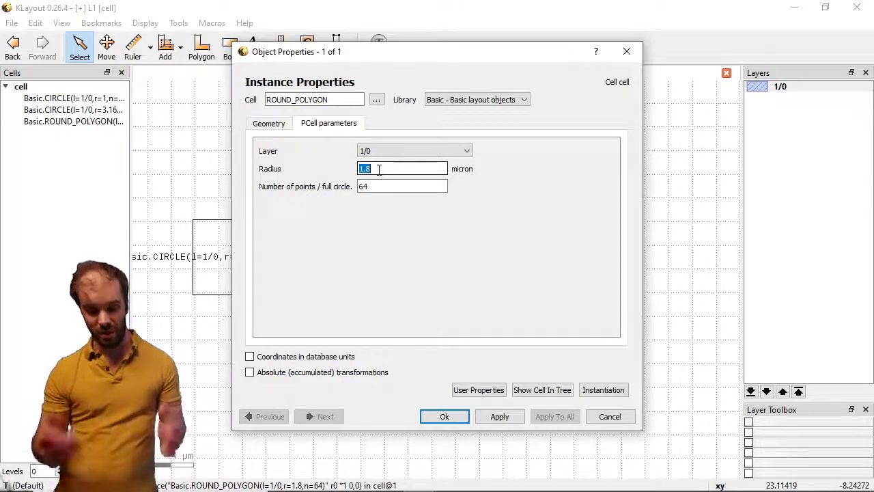
pyautogui.write('4')
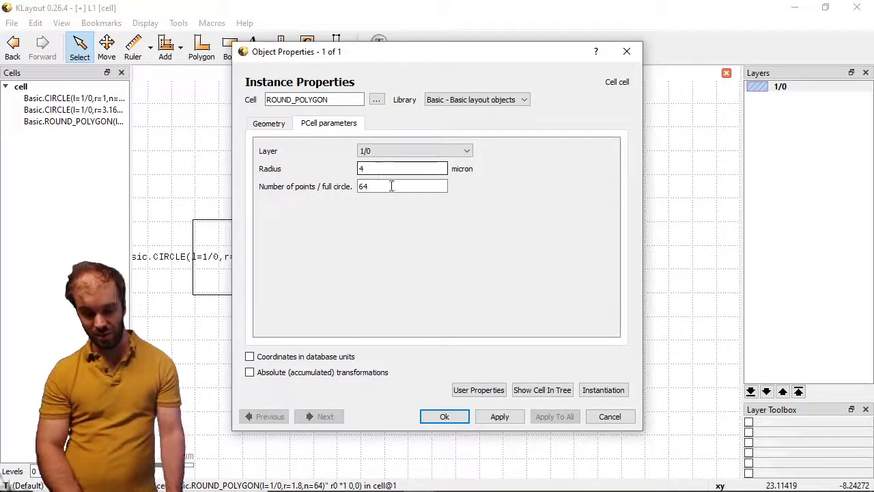
pyautogui.click(445, 419)
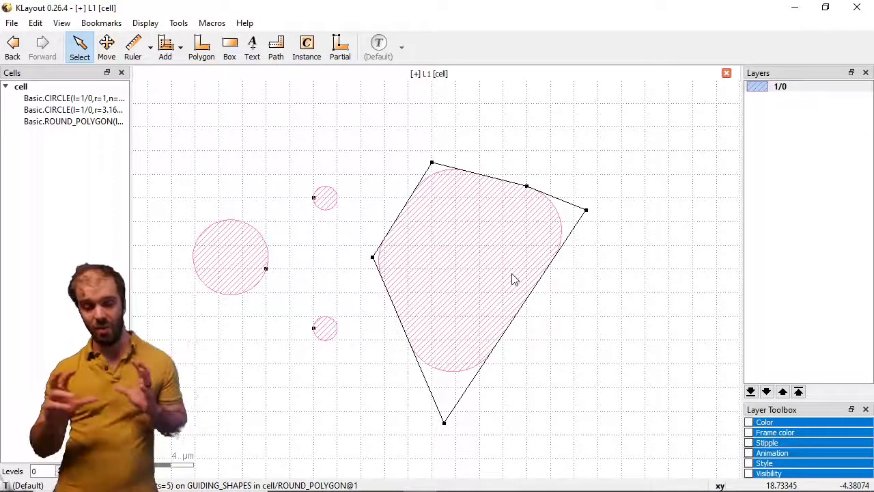
pyautogui.scroll(-3, 258, 365)
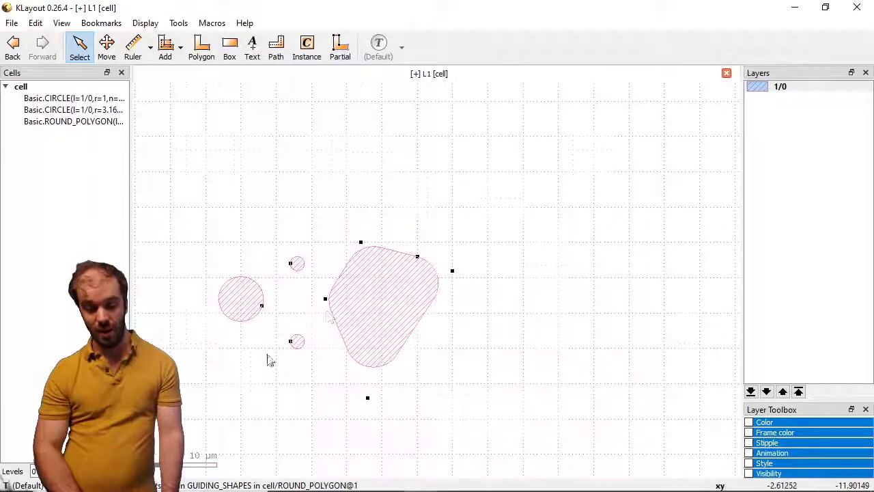
pyautogui.scroll(-3, 531, 182)
pyautogui.scroll(3, 464, 151)
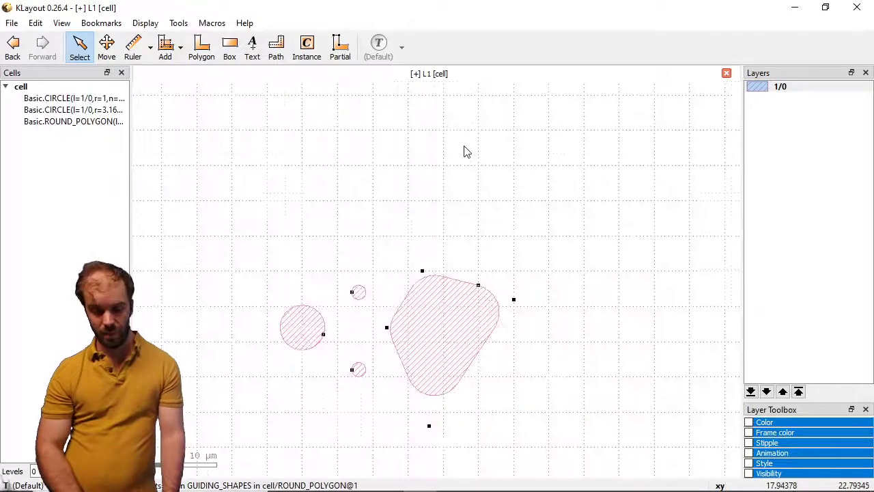
# Draw a four-point polygon above the existing shapes
pyautogui.click(202, 49)
pyautogui.click(408, 103)
pyautogui.click(288, 166)
pyautogui.click(380, 242)
pyautogui.doubleClick(540, 137)
pyautogui.press('F2')
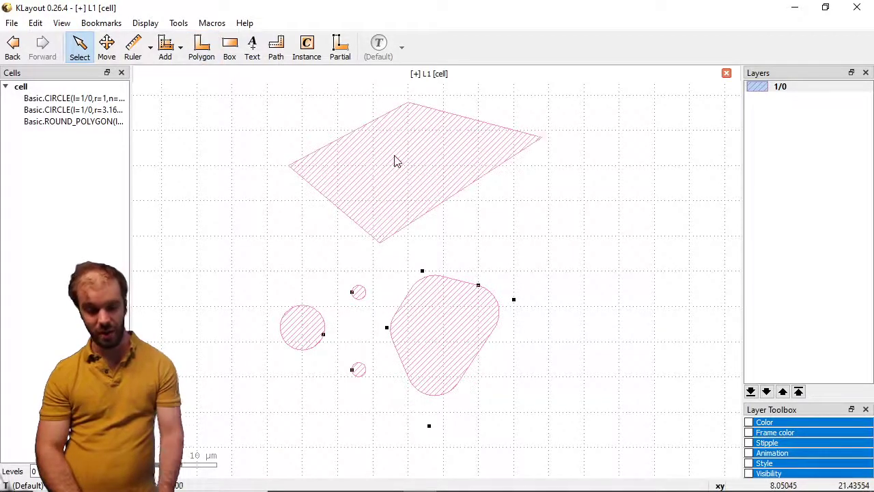
# Convert the new polygon into a Basic.STROKED_POLYGON PCell with width 2
pyautogui.click(36, 22)
pyautogui.moveTo(89, 121)
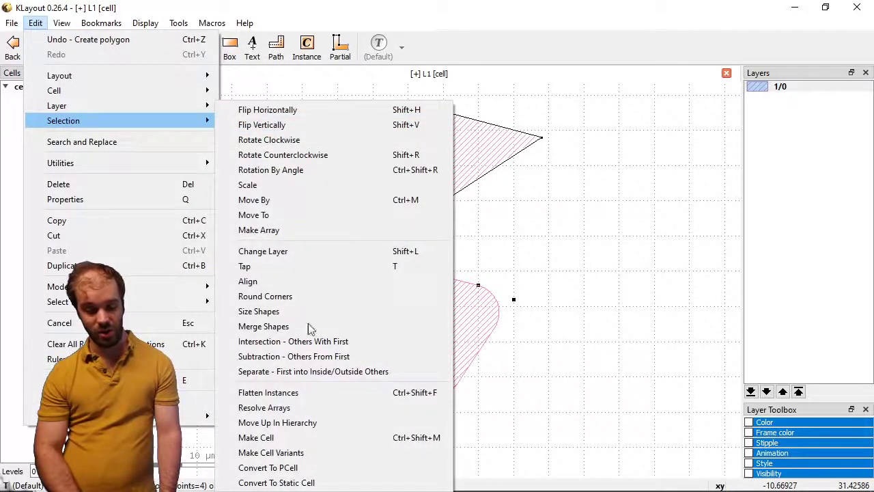
pyautogui.click(292, 469)
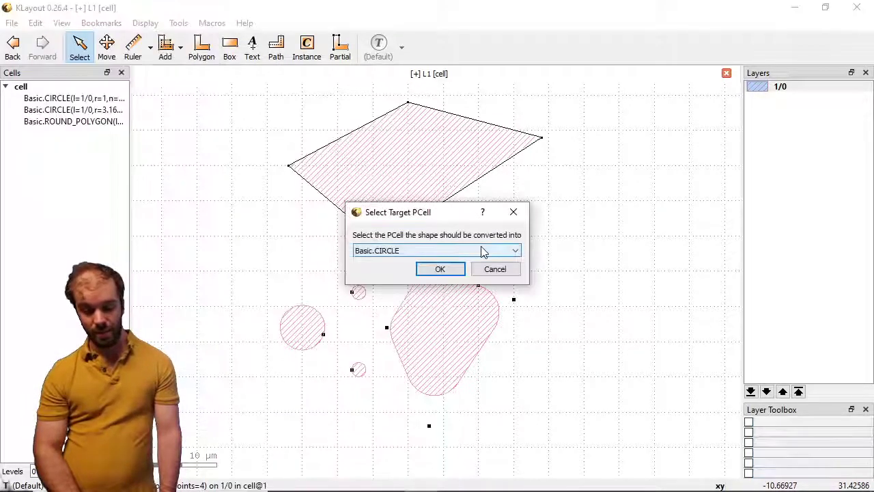
pyautogui.click(482, 250)
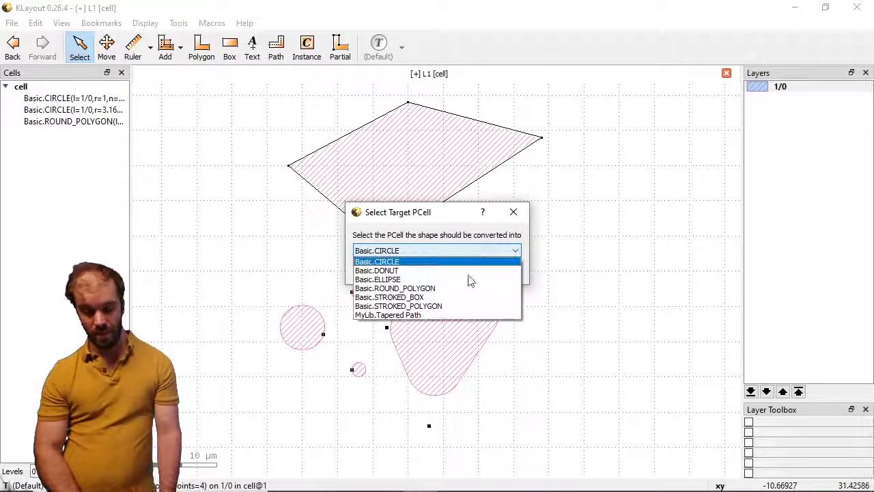
pyautogui.click(448, 307)
pyautogui.click(445, 272)
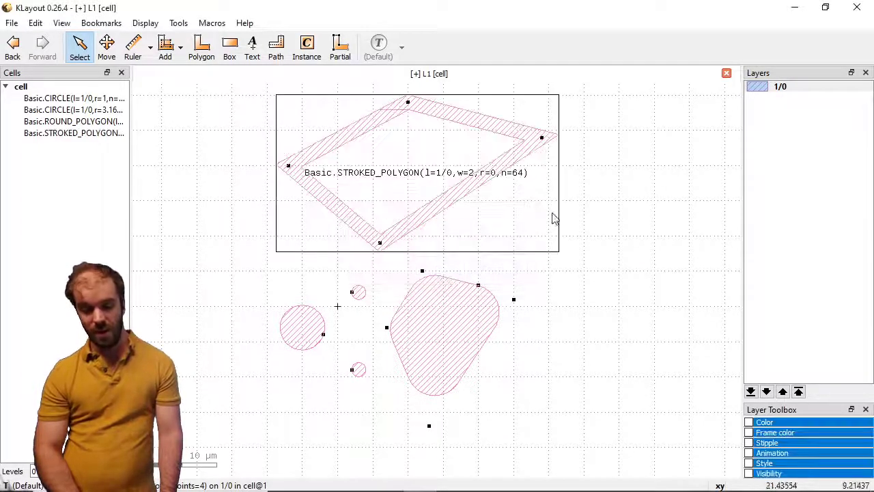
pyautogui.click(646, 167)
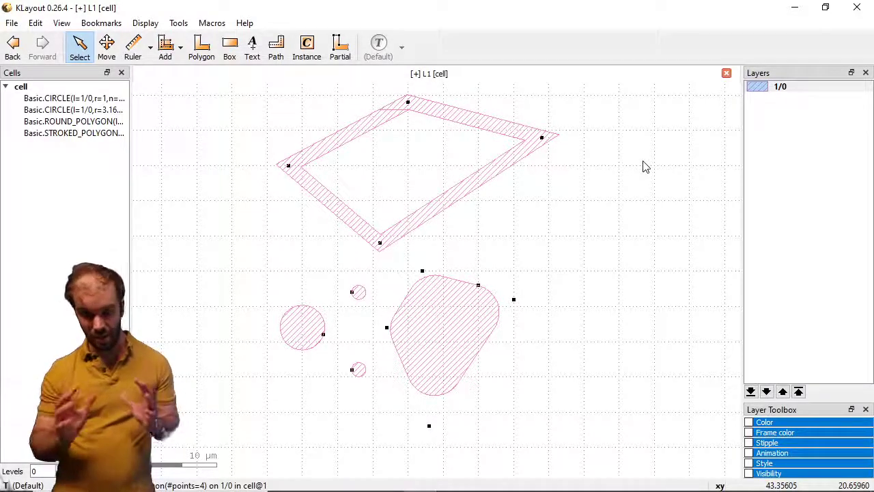
# Reduce the stroked polygon's Width parameter from 2 to 1
pyautogui.click(507, 179)
pyautogui.doubleClick(508, 180)
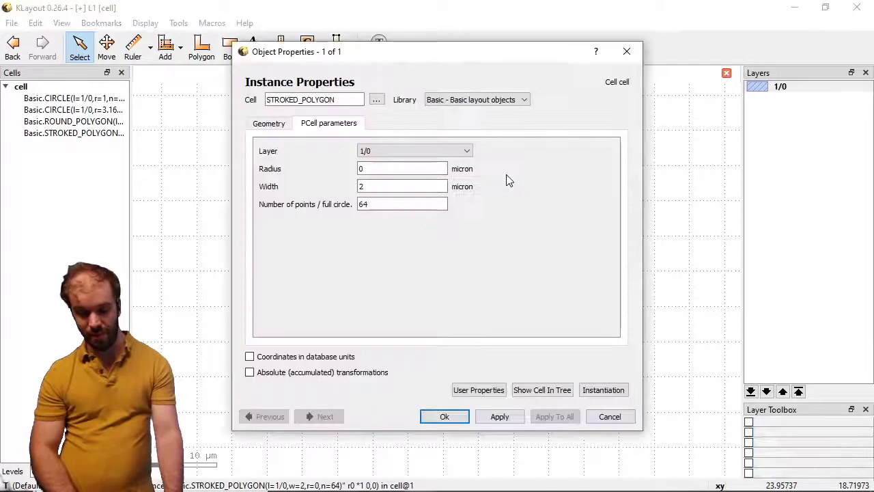
pyautogui.doubleClick(387, 185)
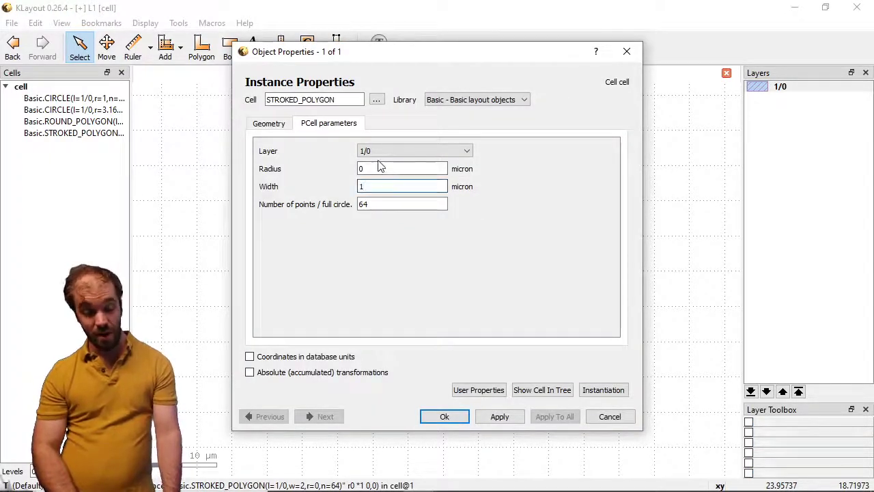
pyautogui.click(462, 420)
pyautogui.click(602, 193)
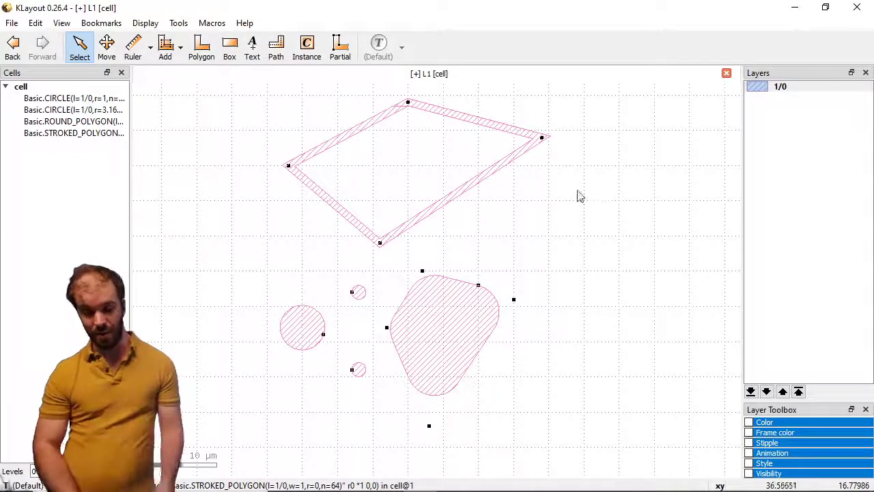
# Set the Text tool options to content 'this is text' and text size 10
pyautogui.scroll(-1, 200, 206)
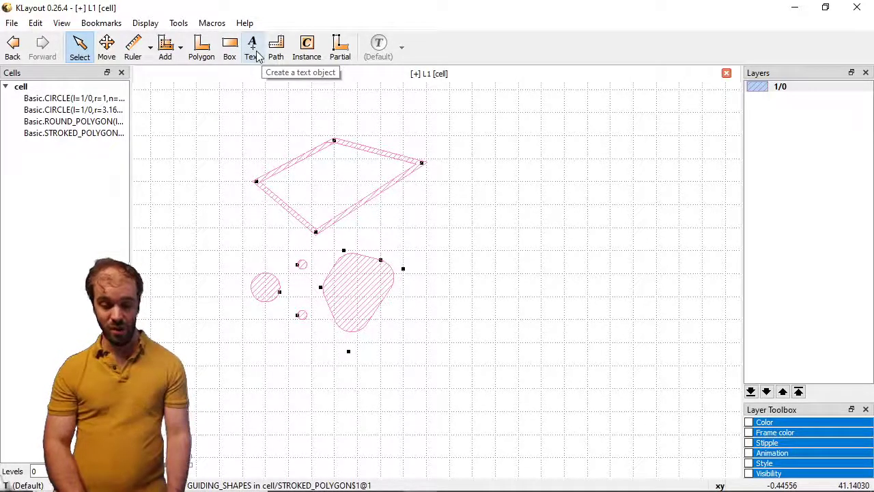
pyautogui.doubleClick(255, 53)
pyautogui.doubleClick(335, 71)
pyautogui.write('this is te')
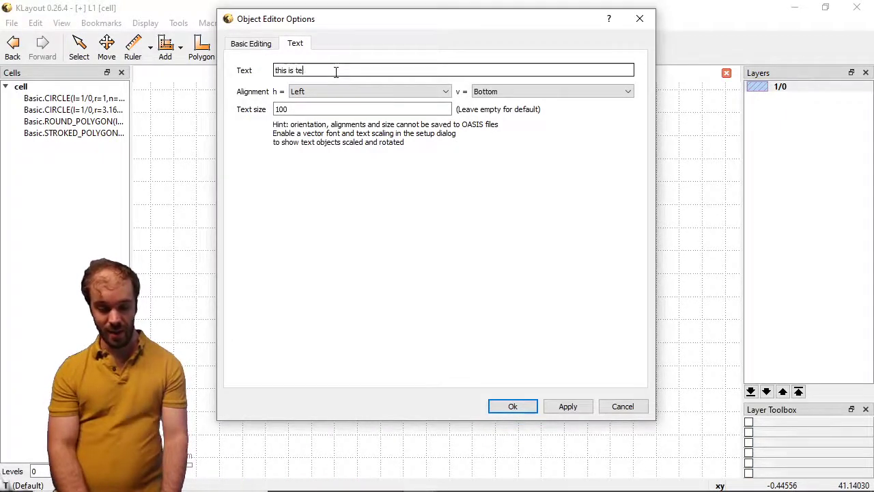
pyautogui.write('xt')
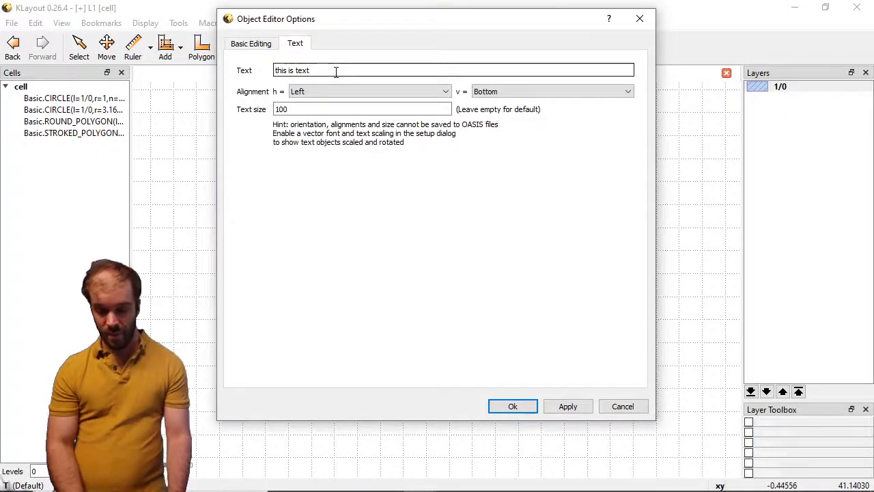
pyautogui.click(291, 109)
pyautogui.press('BackSpace')
pyautogui.press('Return')
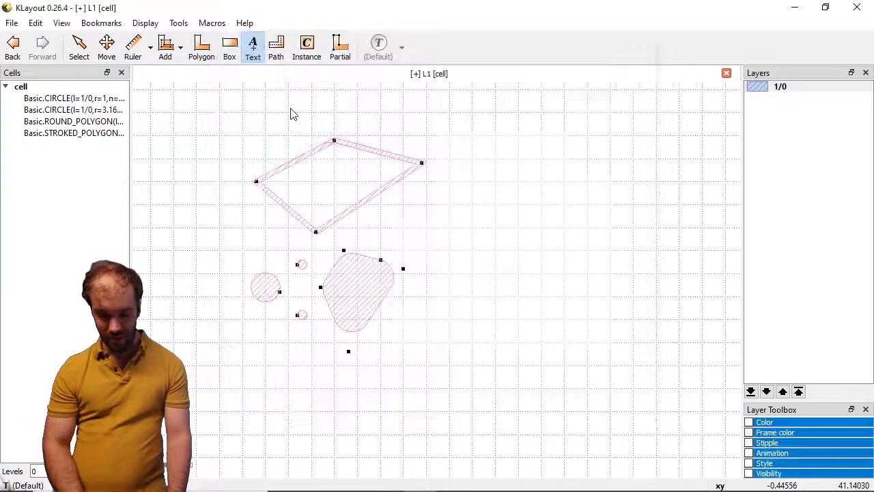
# Place two 'this is text' labels to the right of the outline, one above the other
pyautogui.click(467, 209)
pyautogui.click(466, 379)
pyautogui.press('F2')
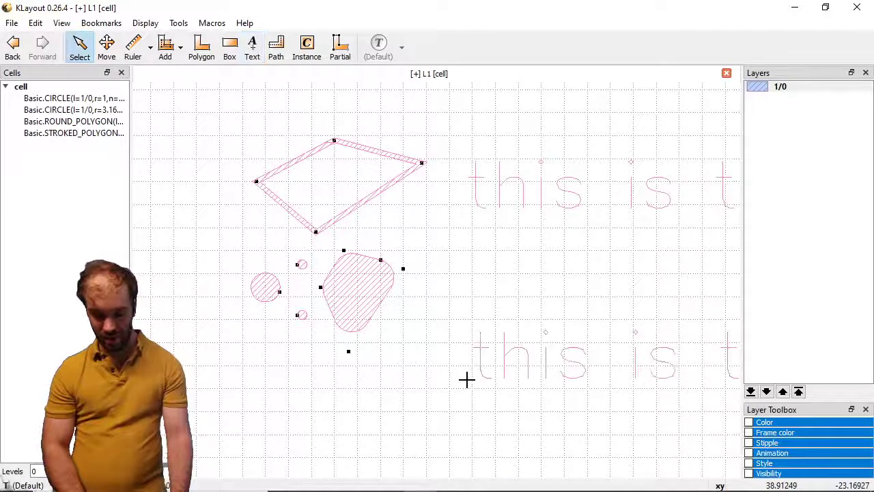
pyautogui.click(318, 288)
pyautogui.scroll(-3, 318, 289)
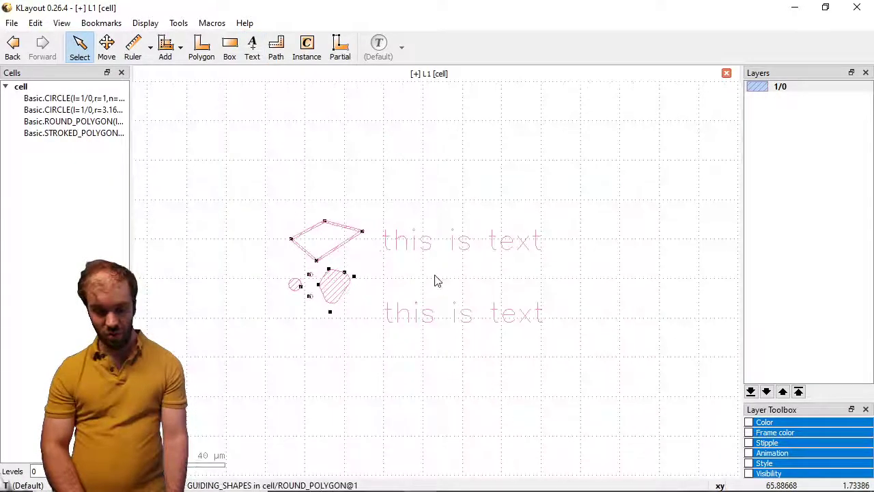
pyautogui.scroll(2, 437, 280)
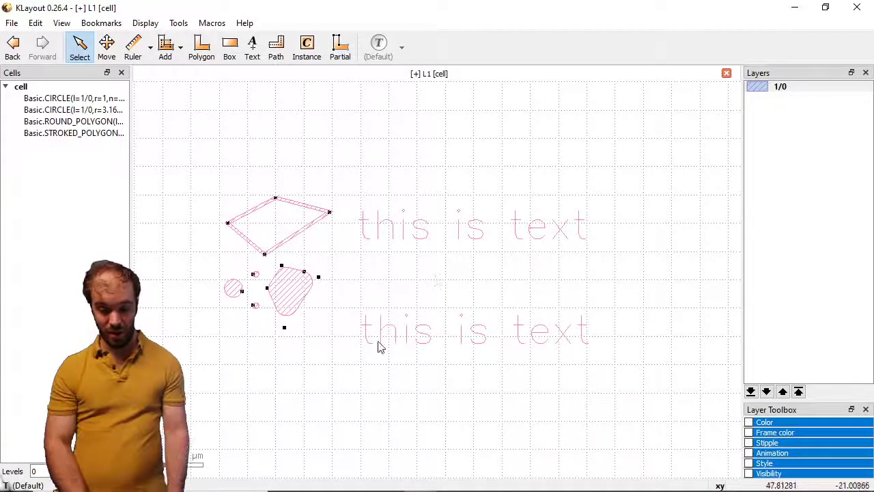
# Convert the lower 'this is text' label into a Basic.TEXT PCell
pyautogui.click(358, 350)
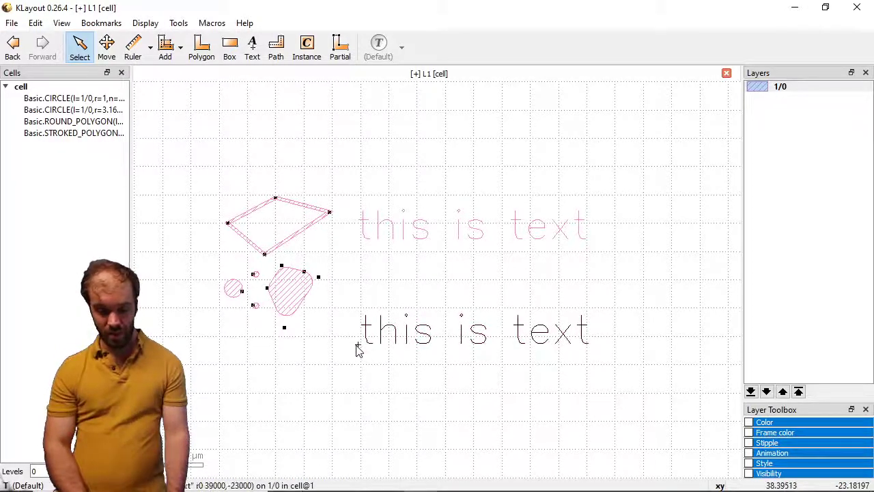
pyautogui.click(35, 23)
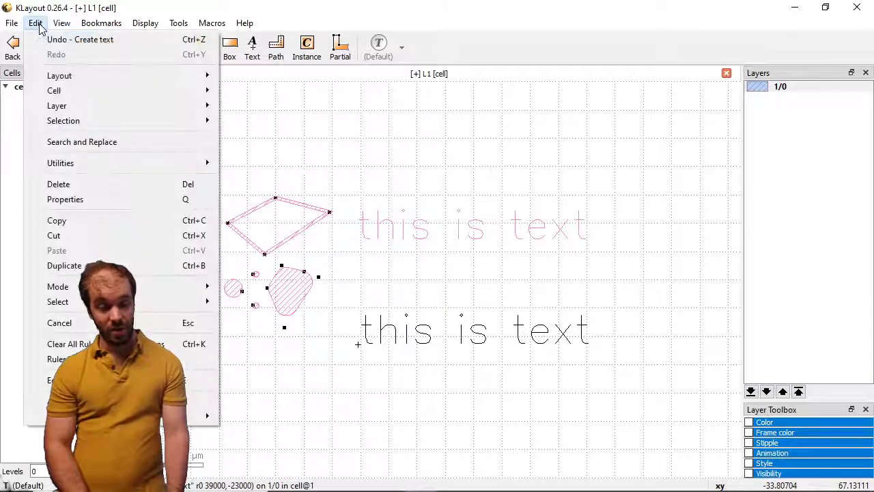
pyautogui.moveTo(61, 23)
pyautogui.moveTo(35, 23)
pyautogui.moveTo(166, 122)
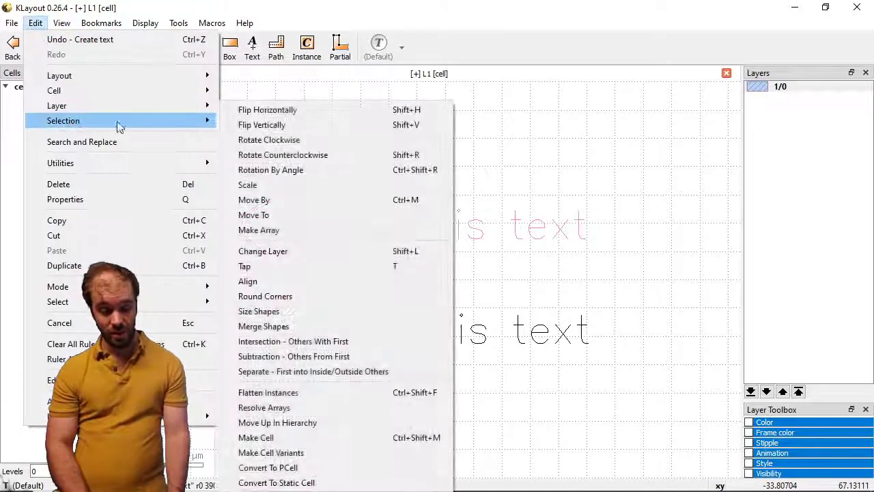
pyautogui.click(282, 468)
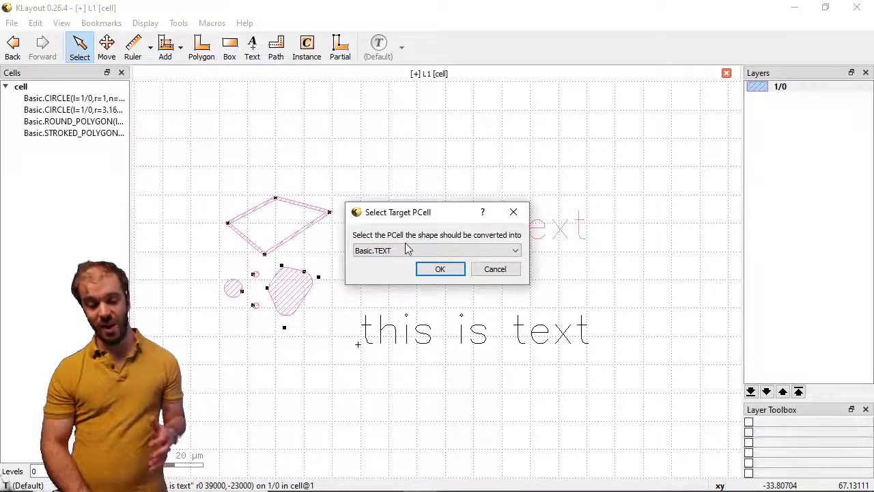
pyautogui.click(409, 252)
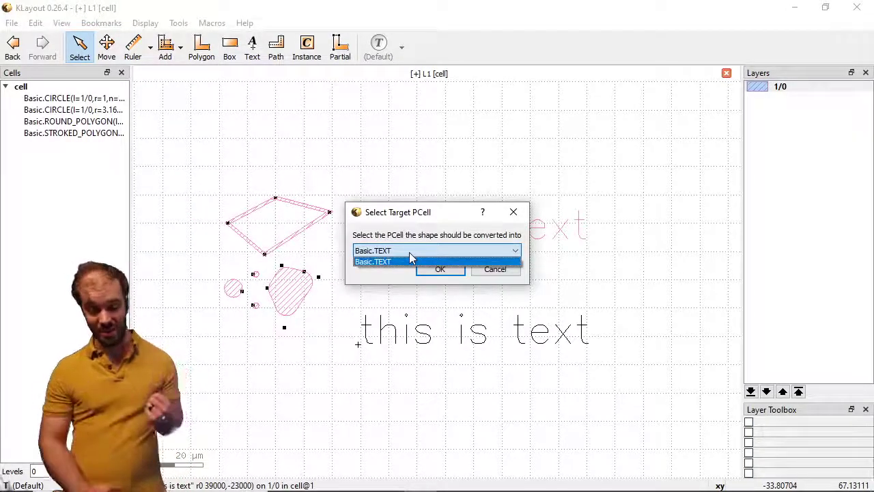
pyautogui.click(409, 252)
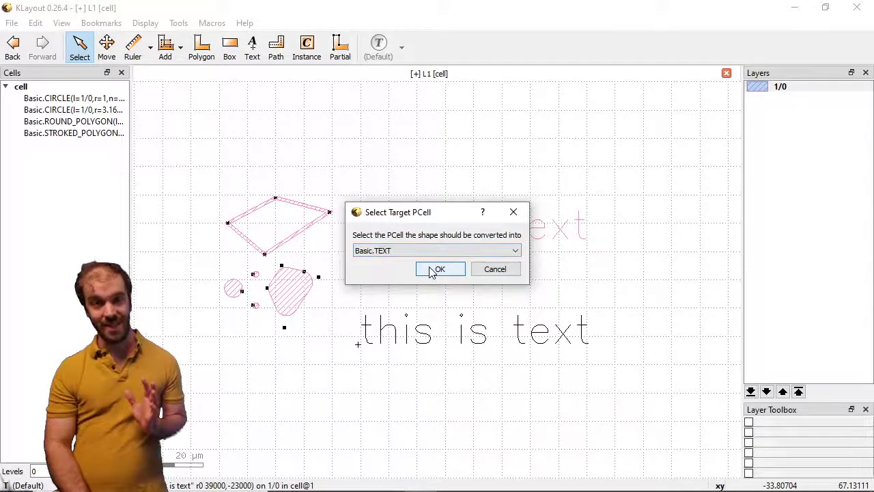
pyautogui.click(440, 269)
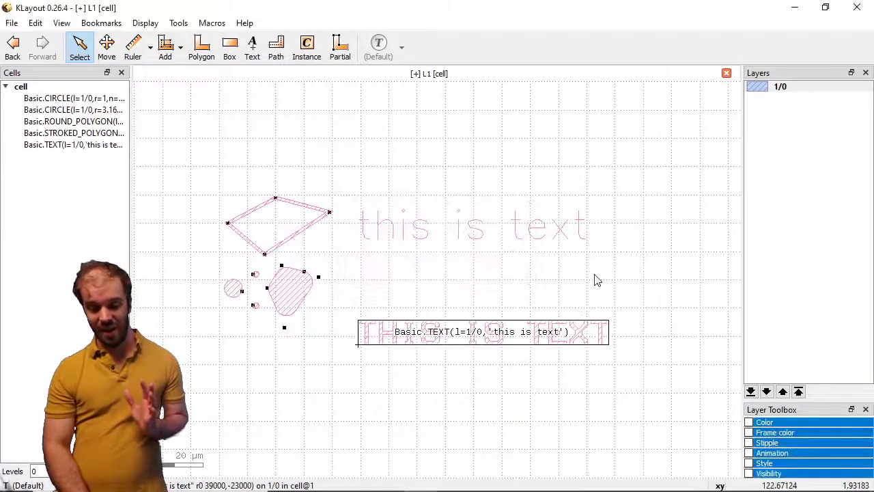
pyautogui.click(425, 351)
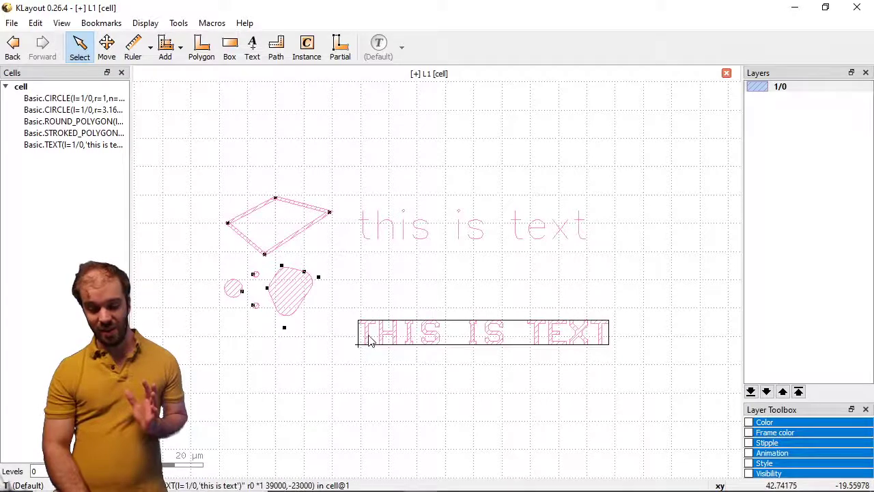
pyautogui.scroll(2, 429, 346)
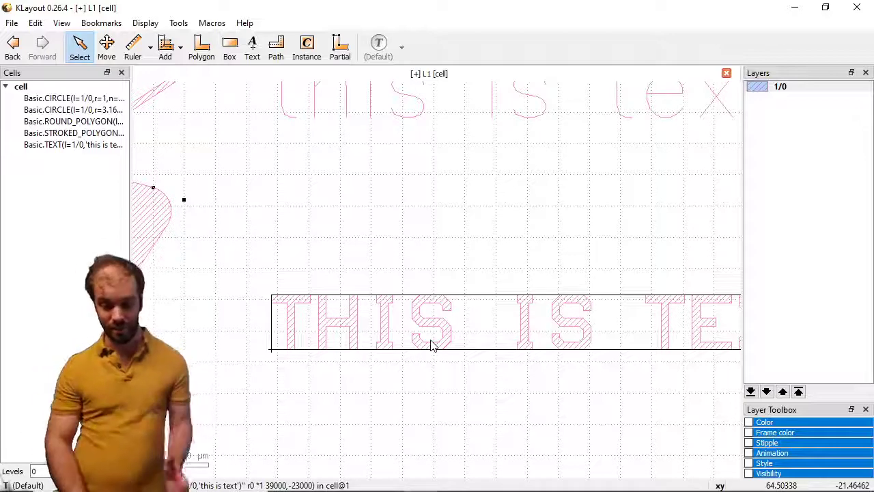
# Change the text PCell to read 'this is a pcell' with magnification 25 instead of 12.5
pyautogui.scroll(-3, 437, 347)
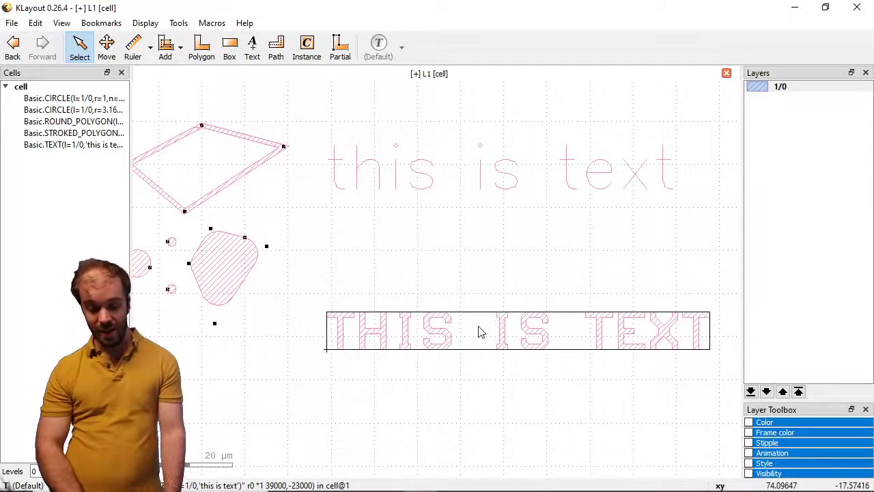
pyautogui.doubleClick(480, 331)
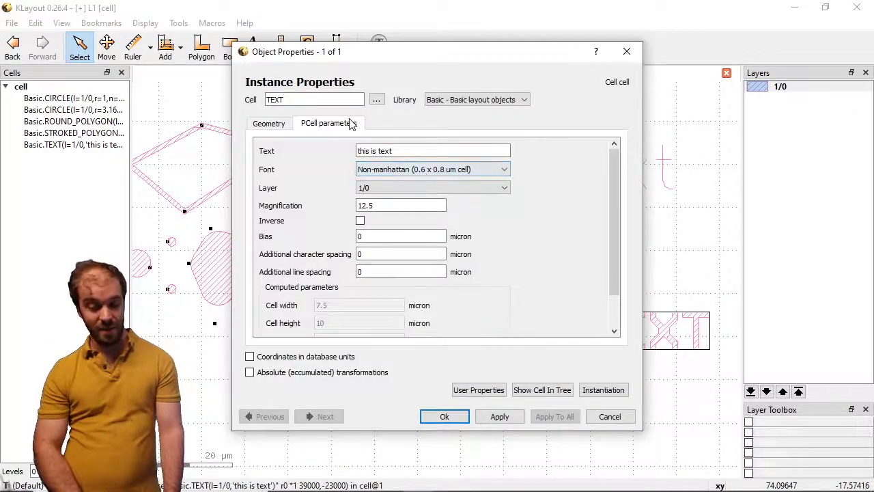
pyautogui.doubleClick(415, 149)
pyautogui.write('a pcell')
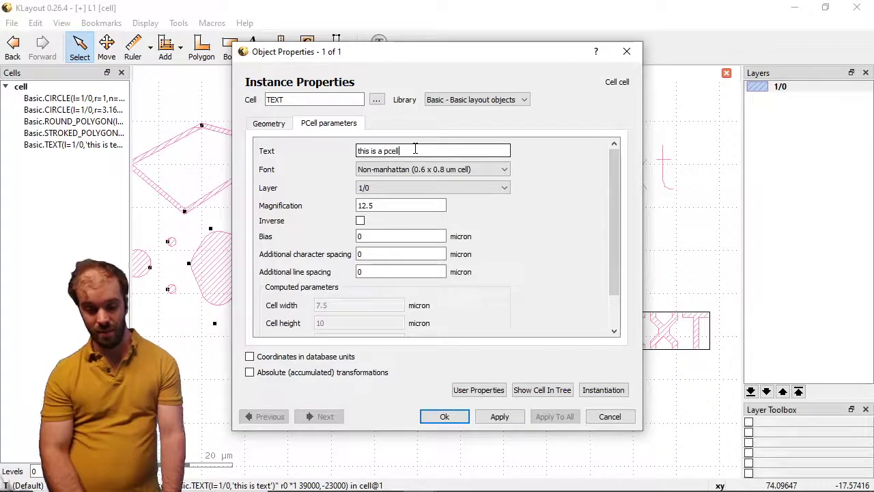
pyautogui.click(386, 200)
pyautogui.press('BackSpace')
pyautogui.press('BackSpace')
pyautogui.press('BackSpace')
pyautogui.press('BackSpace')
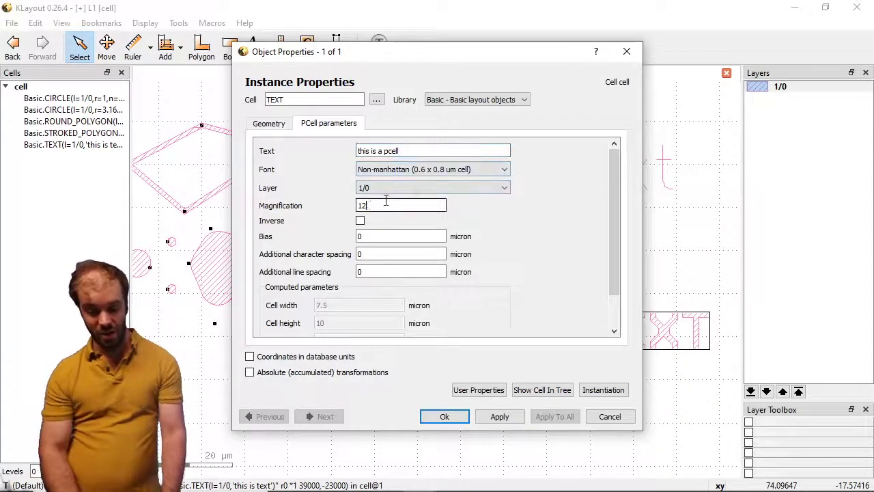
pyautogui.write('25')
pyautogui.press('Return')
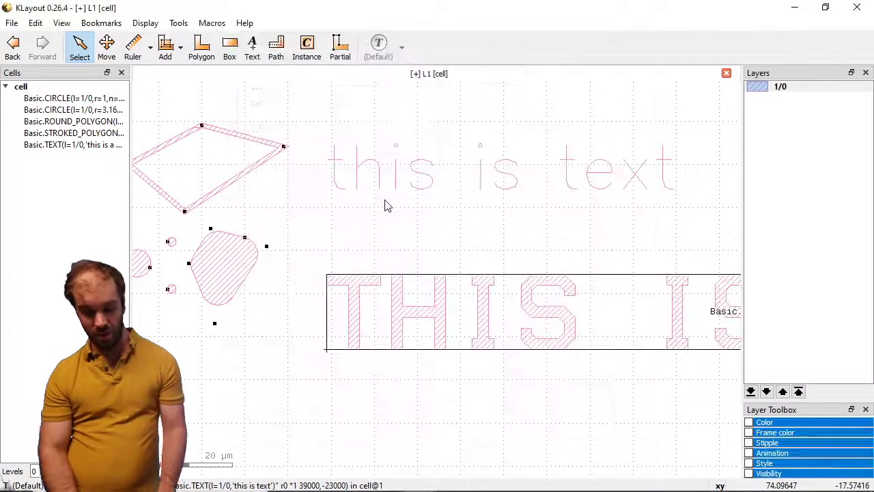
pyautogui.scroll(-3, 379, 236)
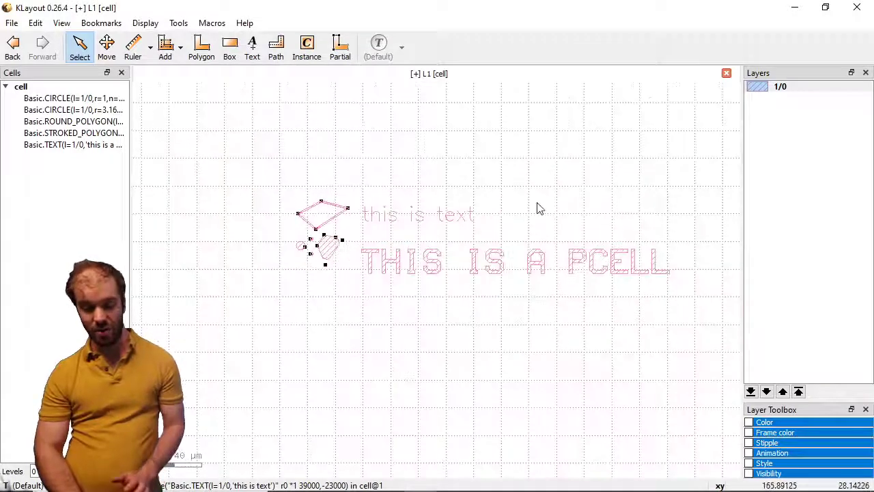